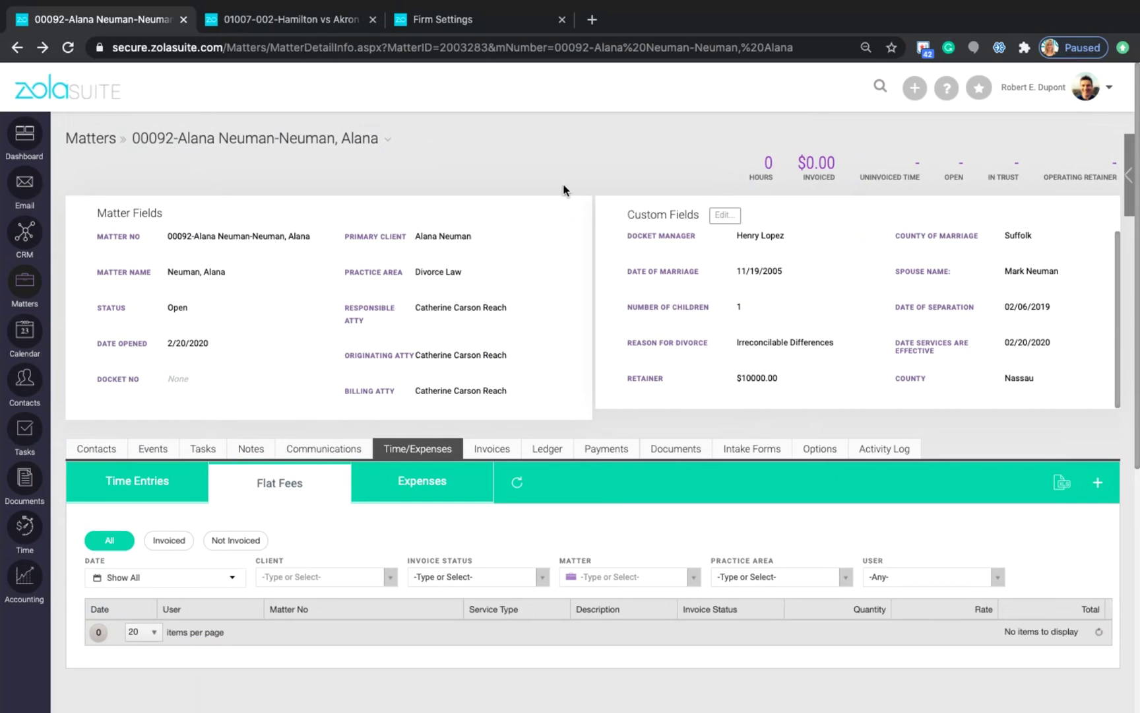
Review the matter's billing options and the firm's flat-fee service descriptions in Firm Settings.
left_click(820, 451)
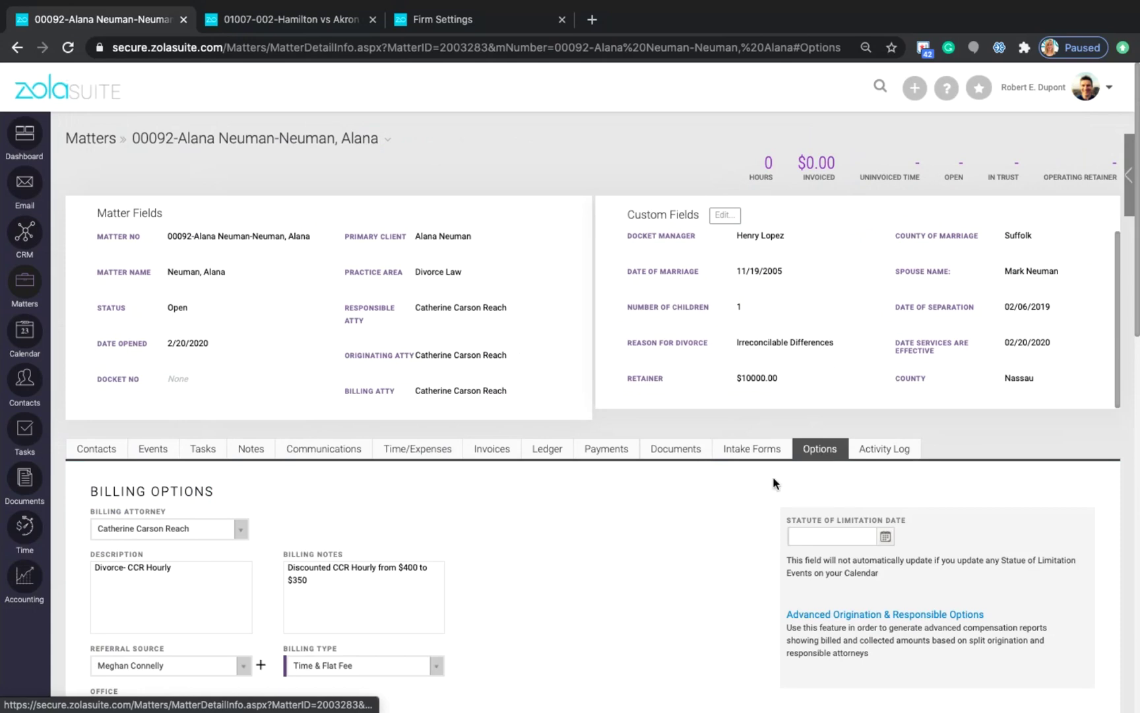
scroll(650, 520, "down", 1)
scroll(650, 521, "up", 1)
left_click(467, 27)
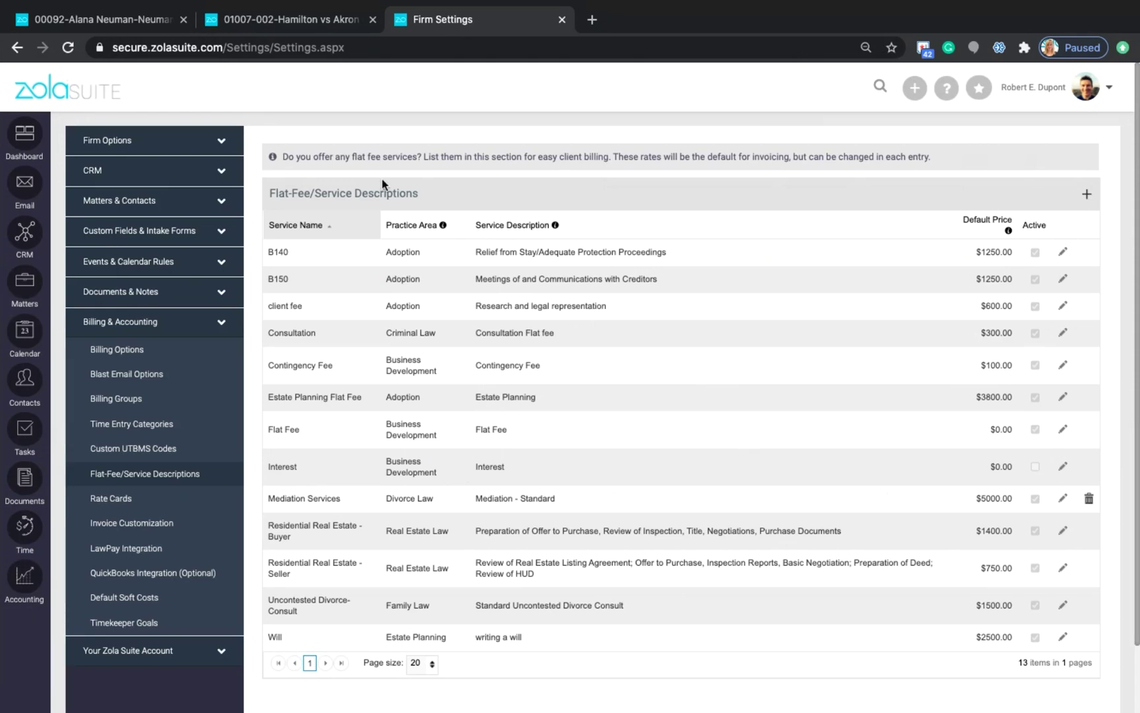
Set the divorce matter's billing type to Flat Fee Based Only and save the updated billing options.
left_click(125, 20)
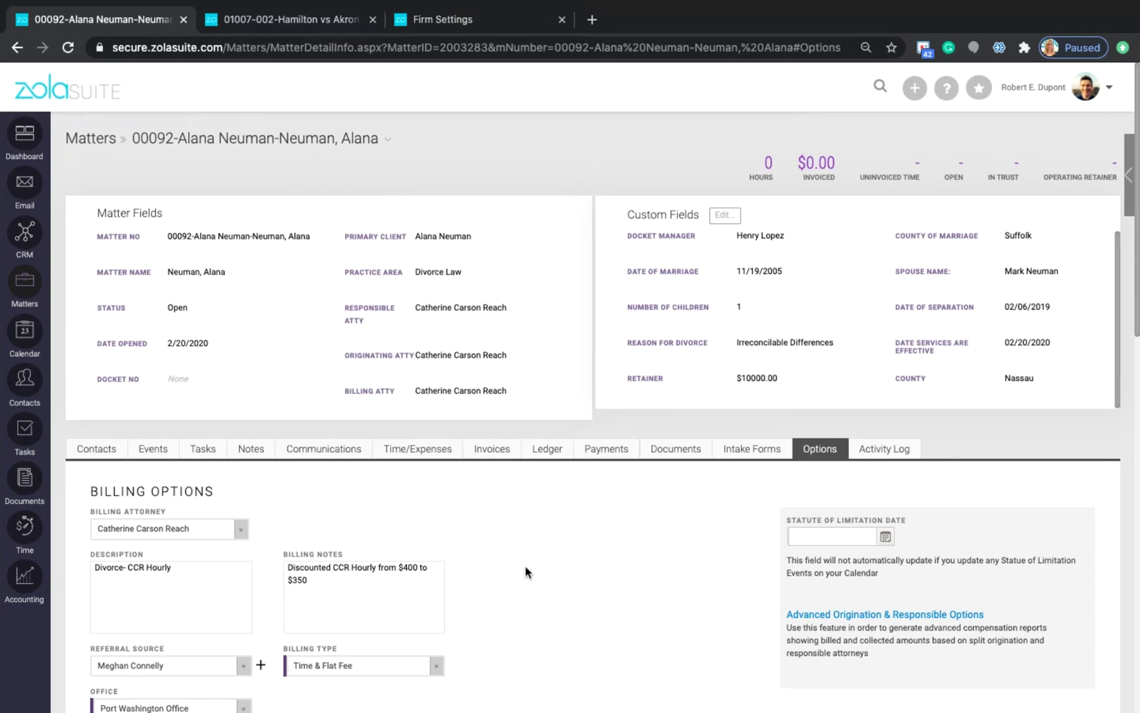
scroll(526, 572, "down", 1)
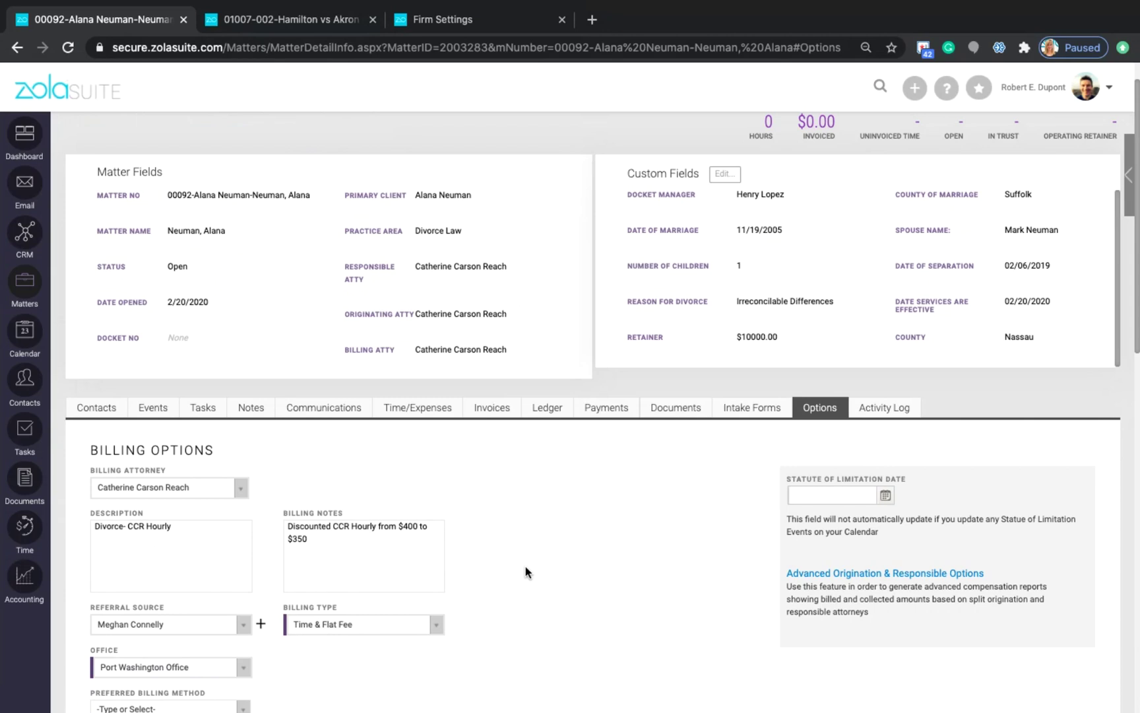
scroll(526, 572, "down", 3)
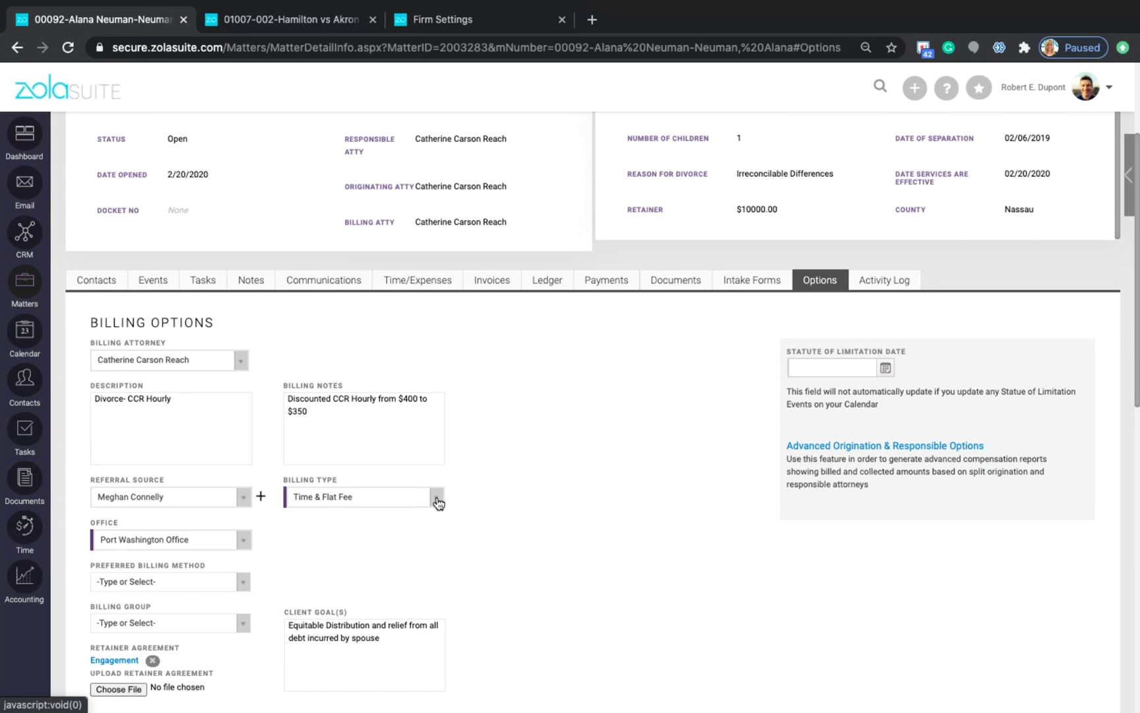
left_click(438, 501)
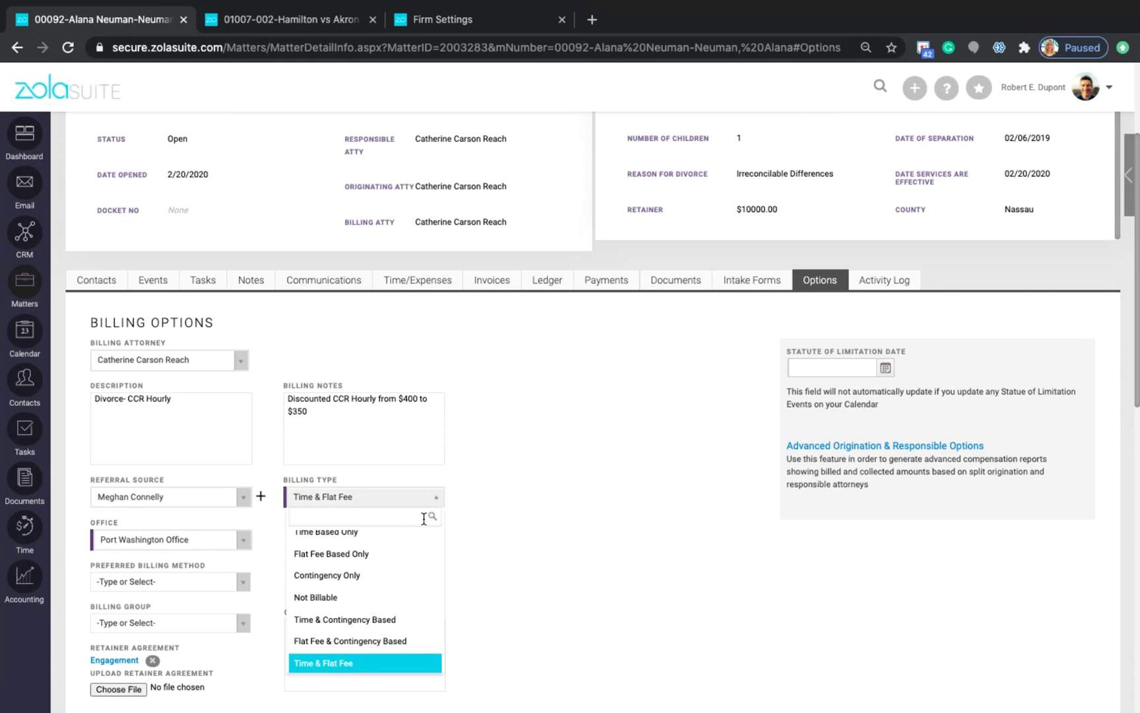
scroll(418, 527, "up", 1)
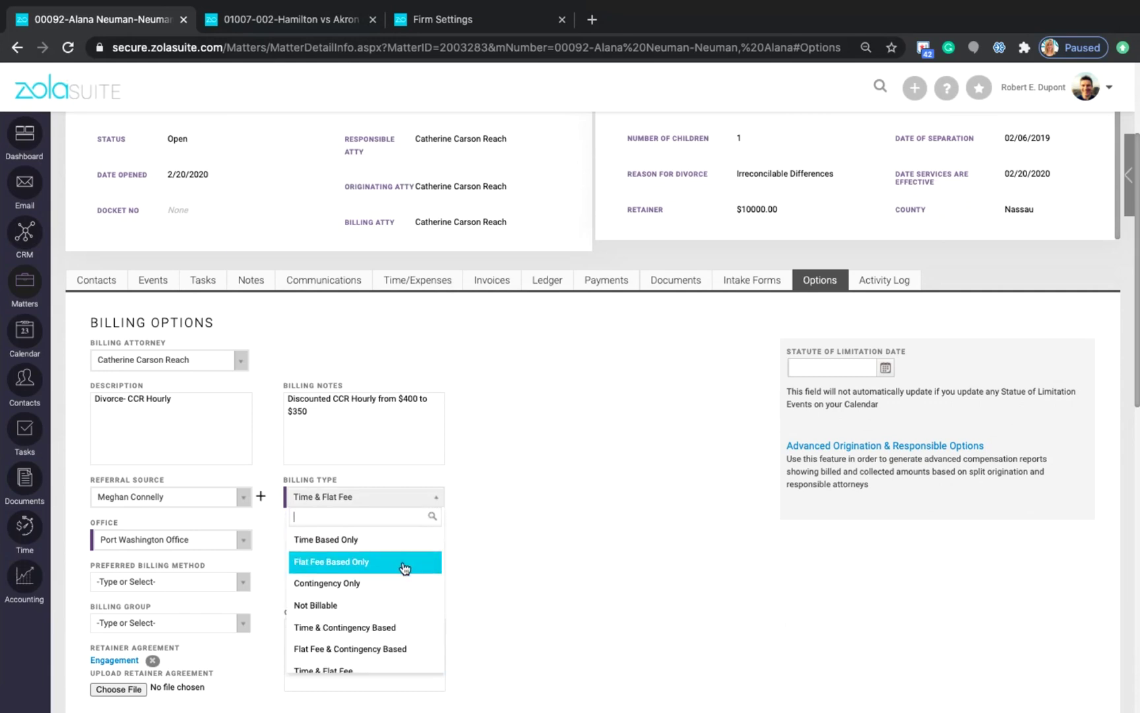
scroll(405, 569, "down", 3)
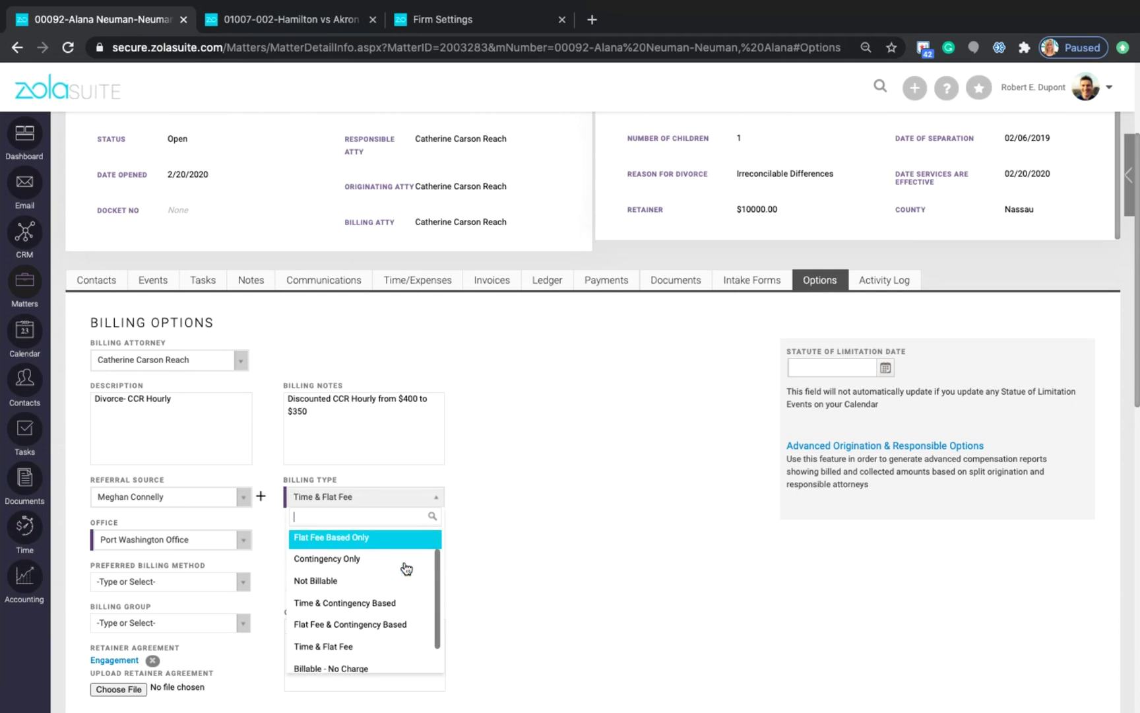
scroll(396, 602, "down", 1)
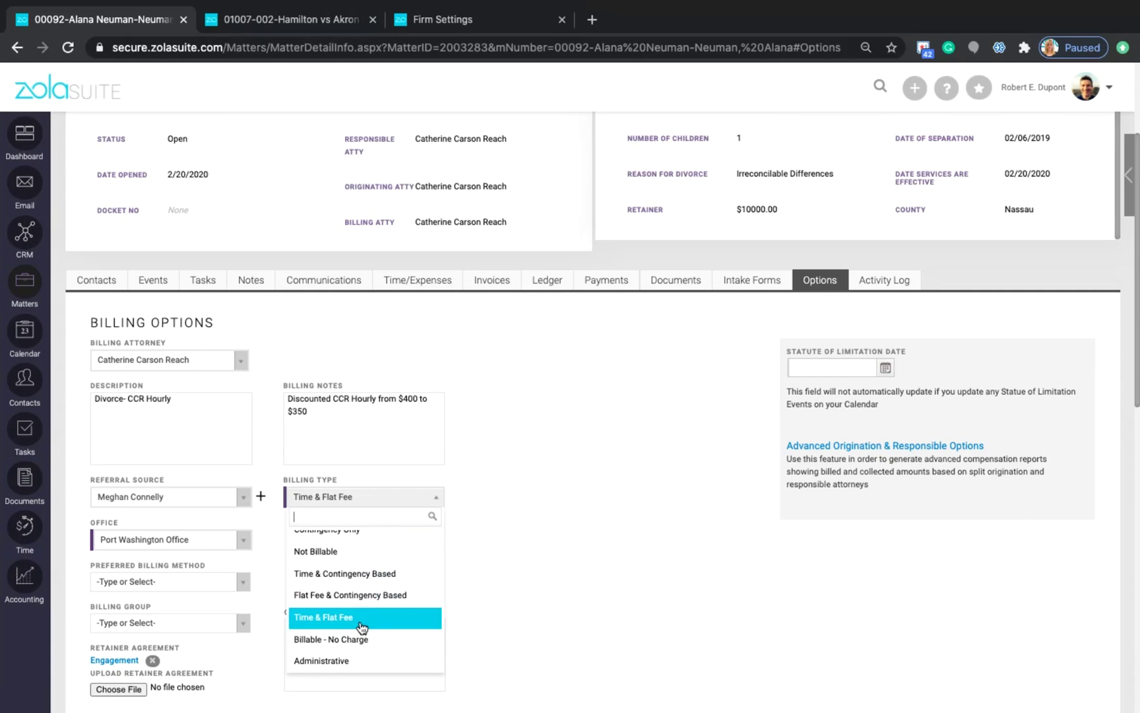
scroll(363, 627, "up", 3)
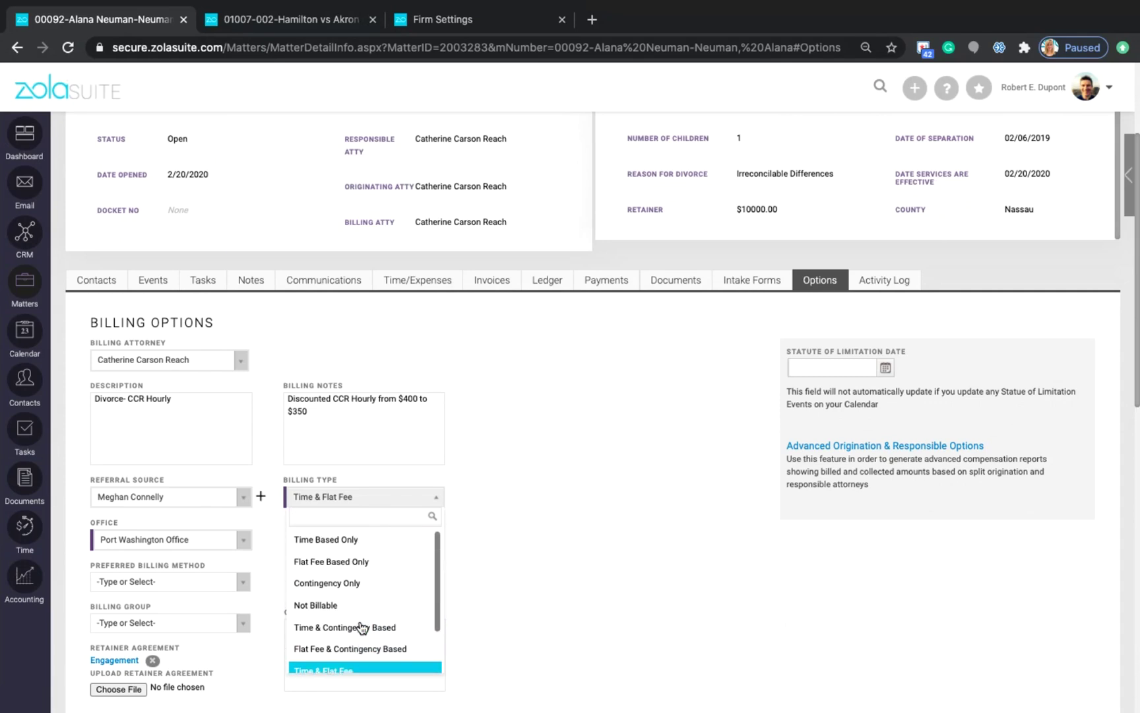
left_click(360, 569)
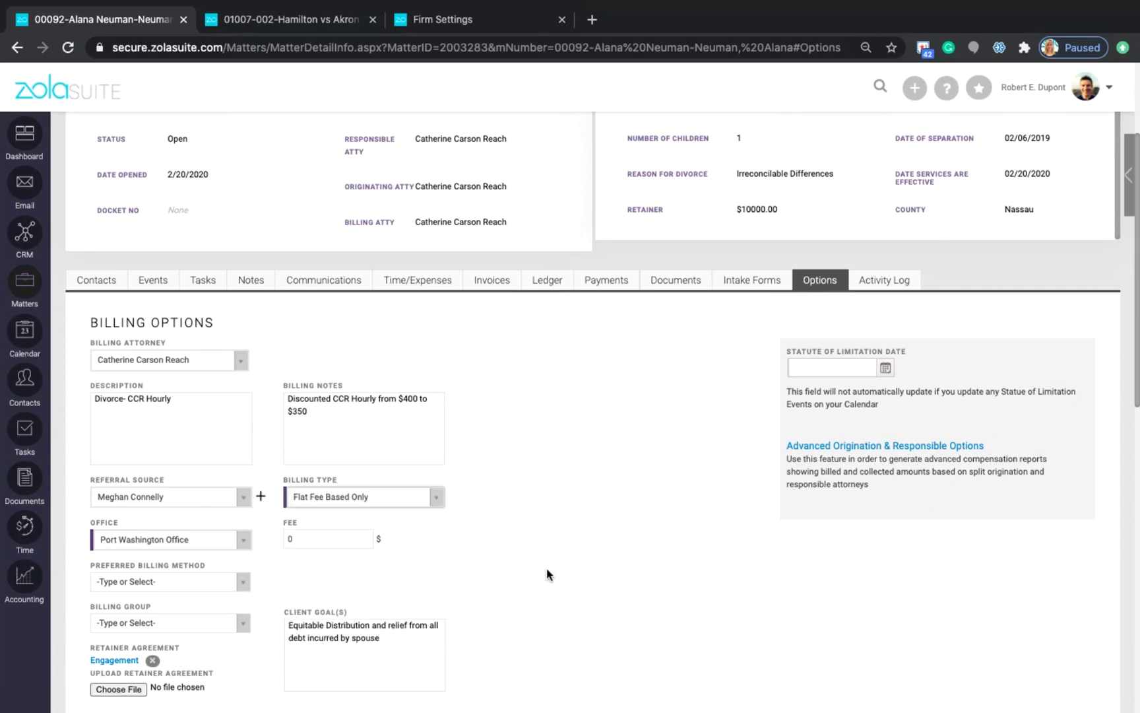
scroll(547, 569, "down", 10)
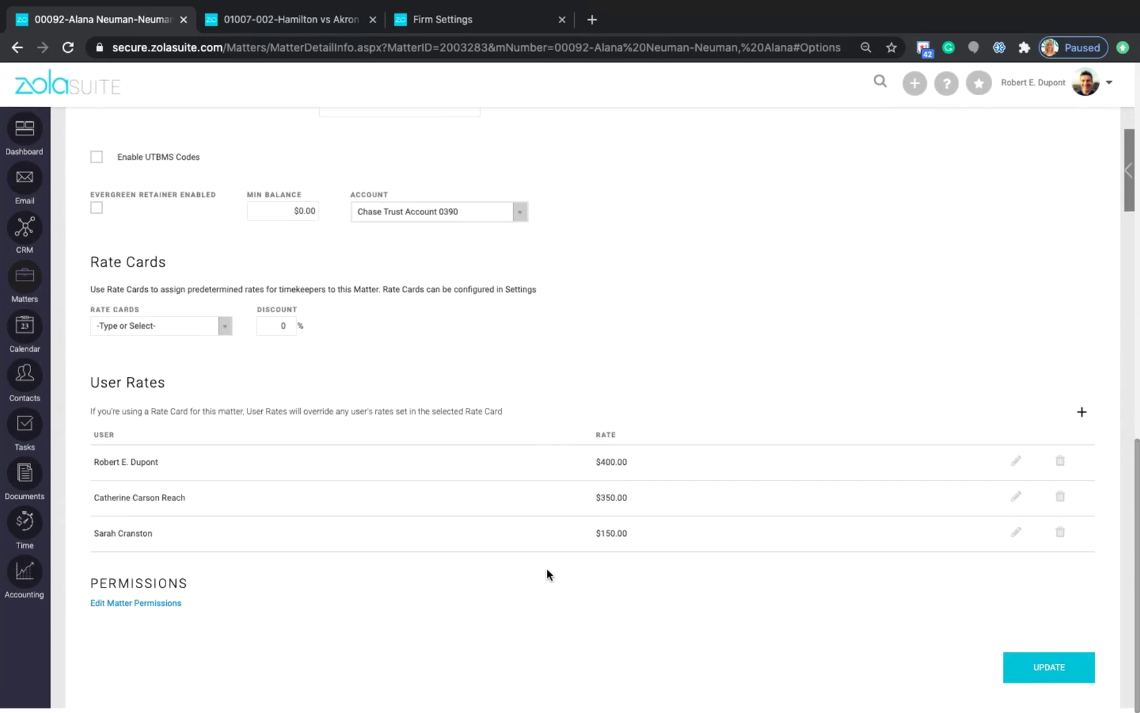
left_click(1045, 673)
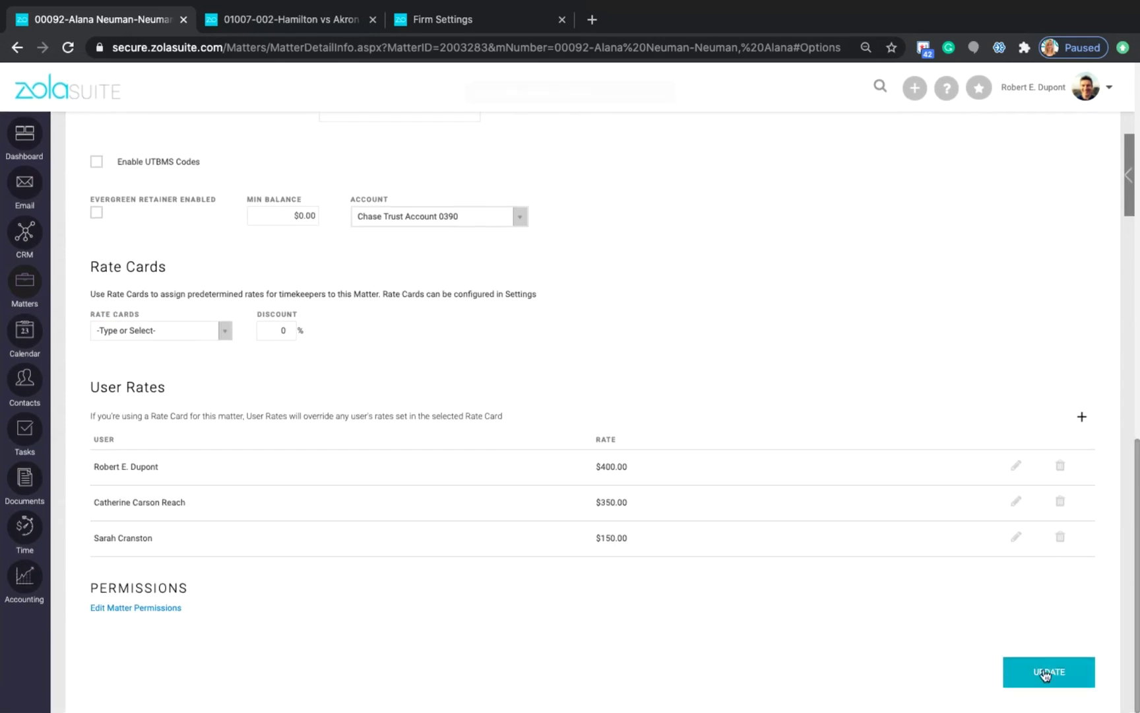
Reload the matter and display its time entries.
scroll(629, 266, "up", 10)
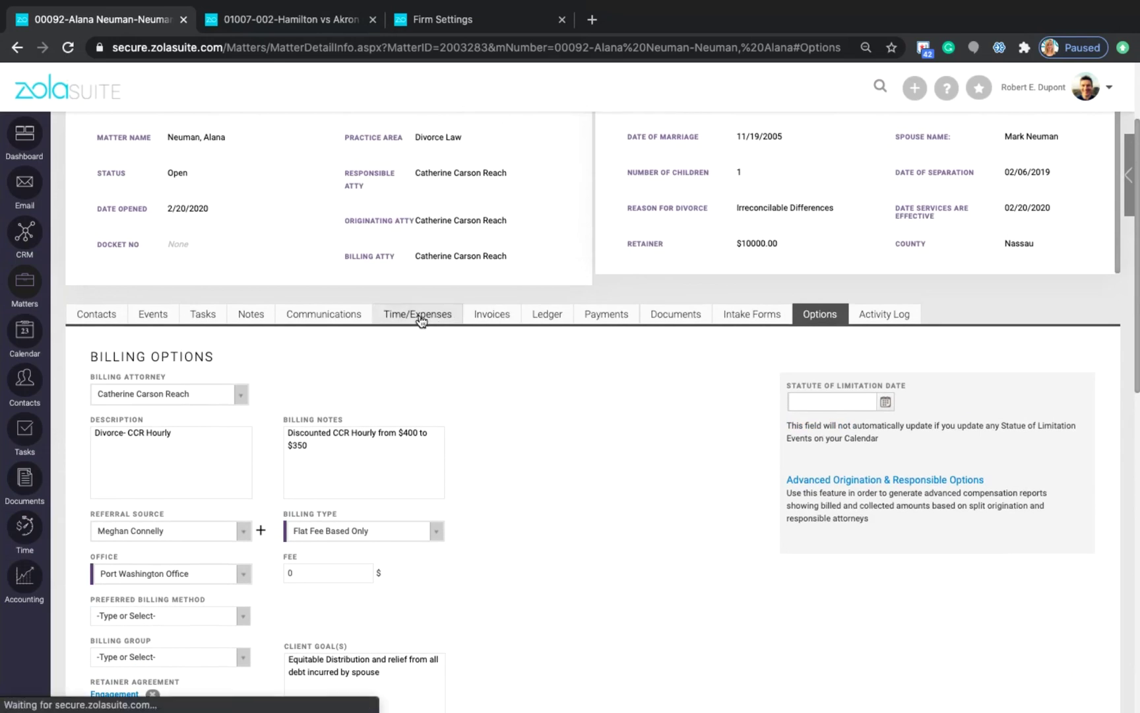
left_click(421, 317)
scroll(421, 320, "up", 3)
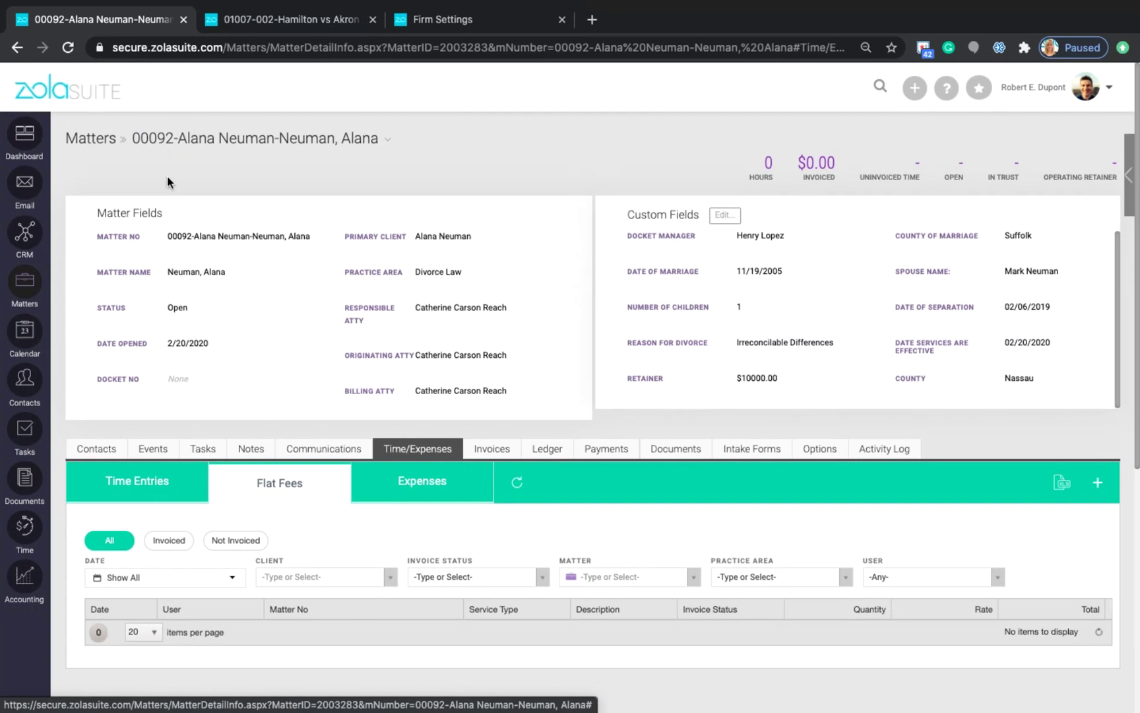
left_click(68, 49)
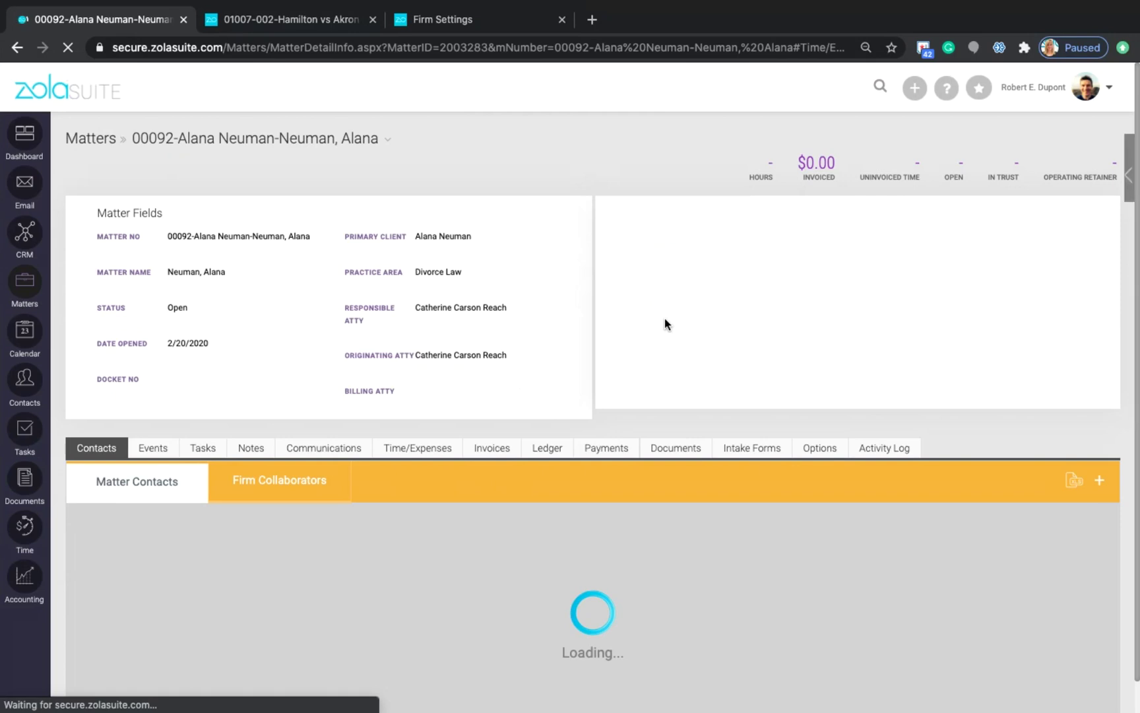
left_click(433, 451)
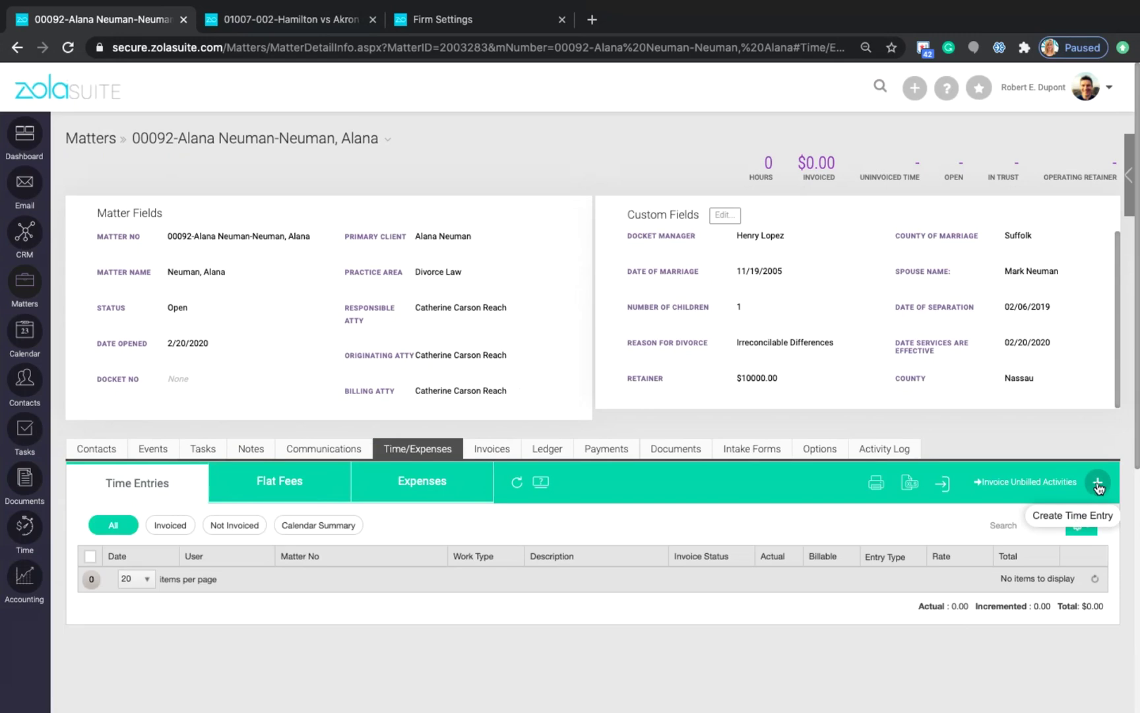
Open a new time entry for the matter to examine its default charge settings, and cancel it.
left_click(1097, 486)
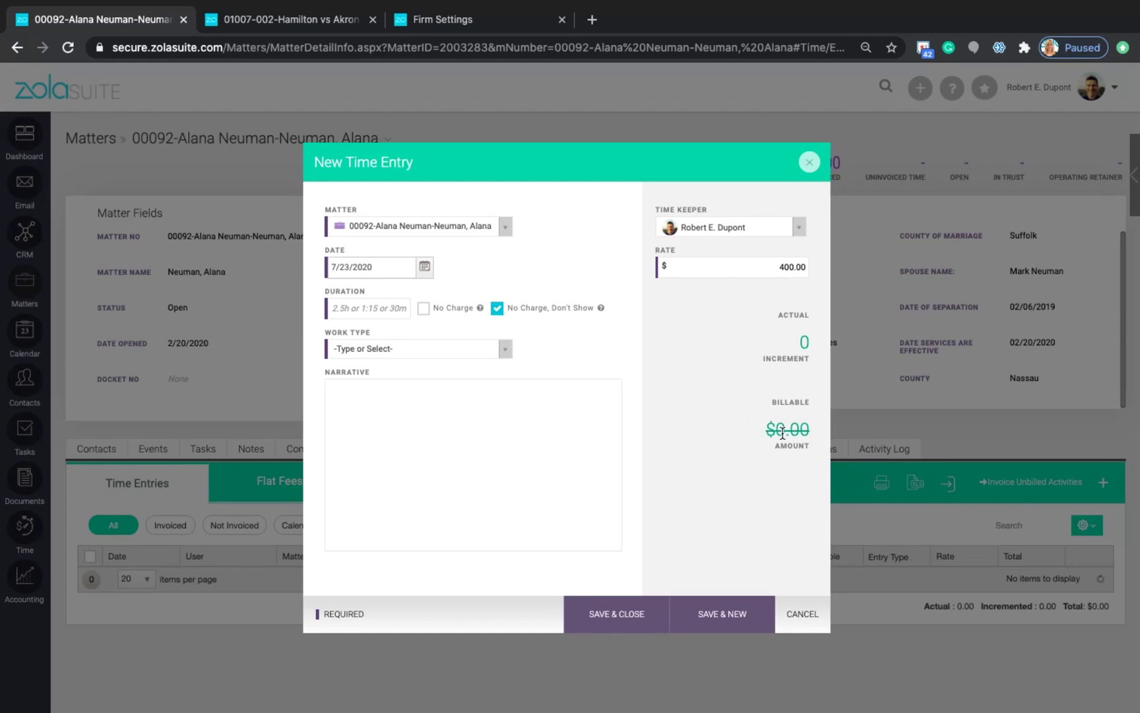
left_click(420, 476)
left_click(809, 612)
Examine the billing type choices in the matter's billing options without changing the selection.
scroll(809, 603, "down", 1)
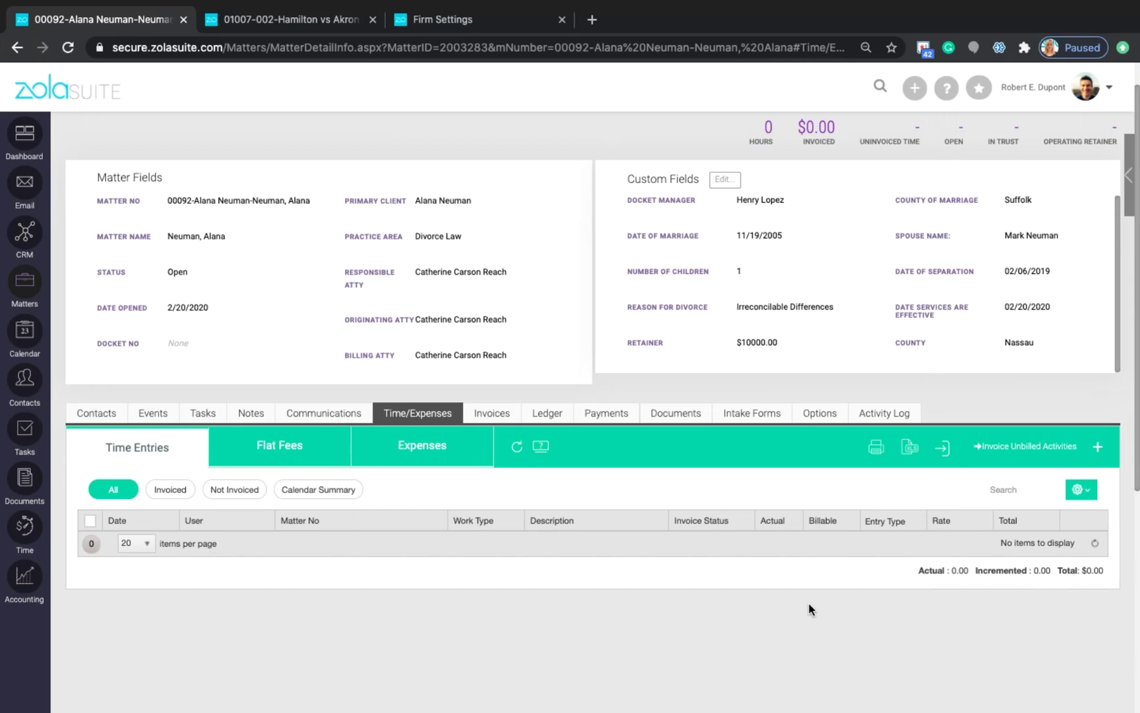
left_click(823, 411)
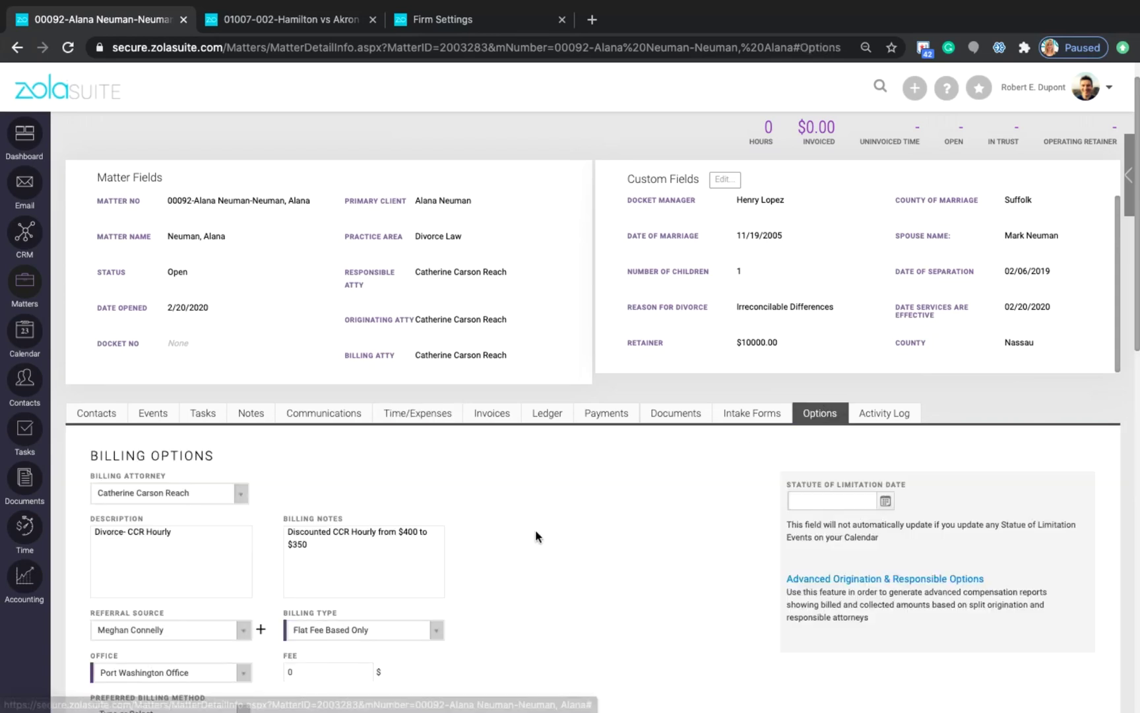
scroll(535, 531, "down", 2)
scroll(536, 536, "down", 1)
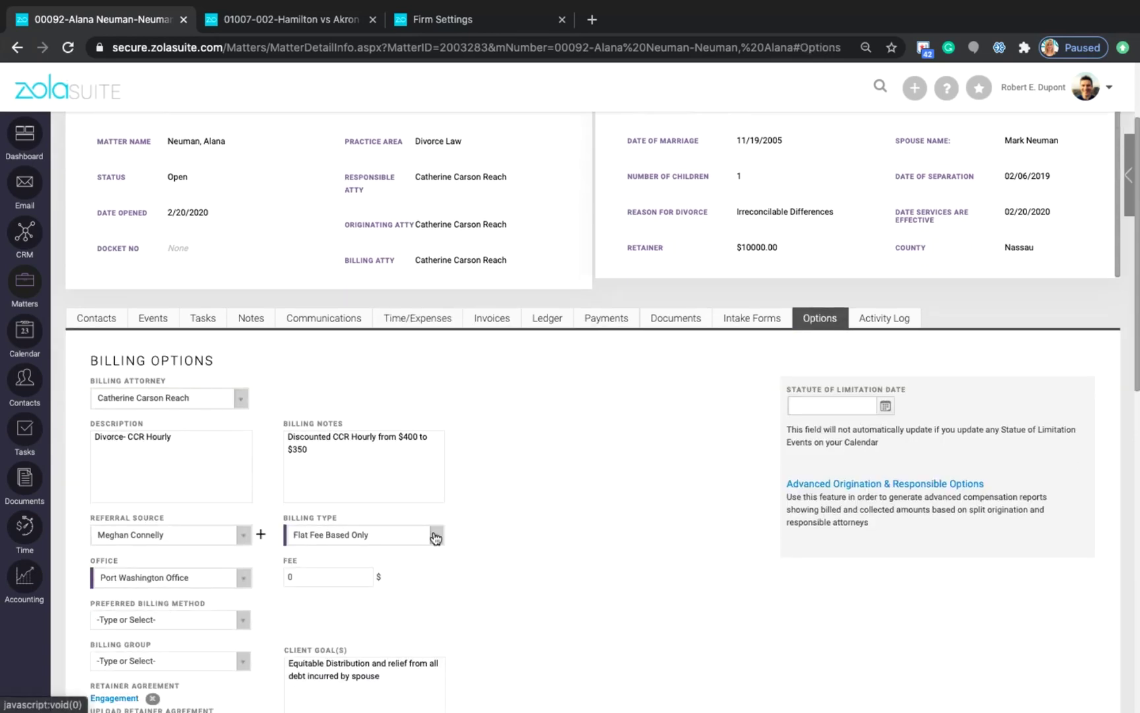
left_click(435, 535)
scroll(434, 531, "down", 3)
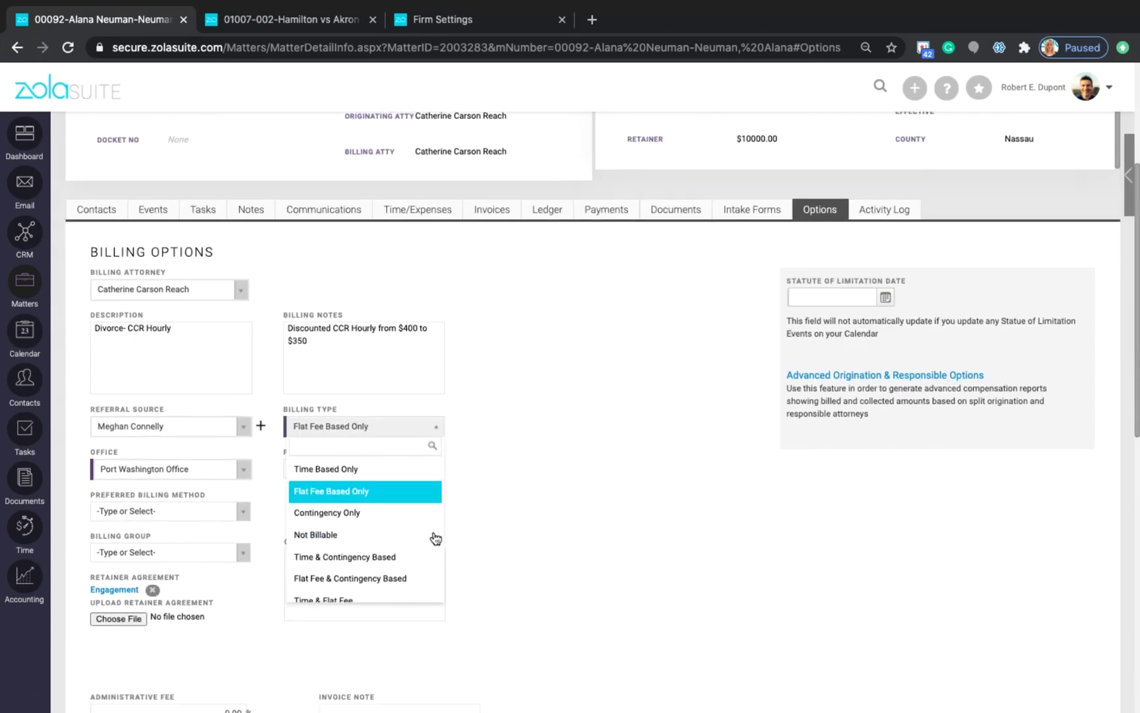
scroll(625, 524, "down", 1)
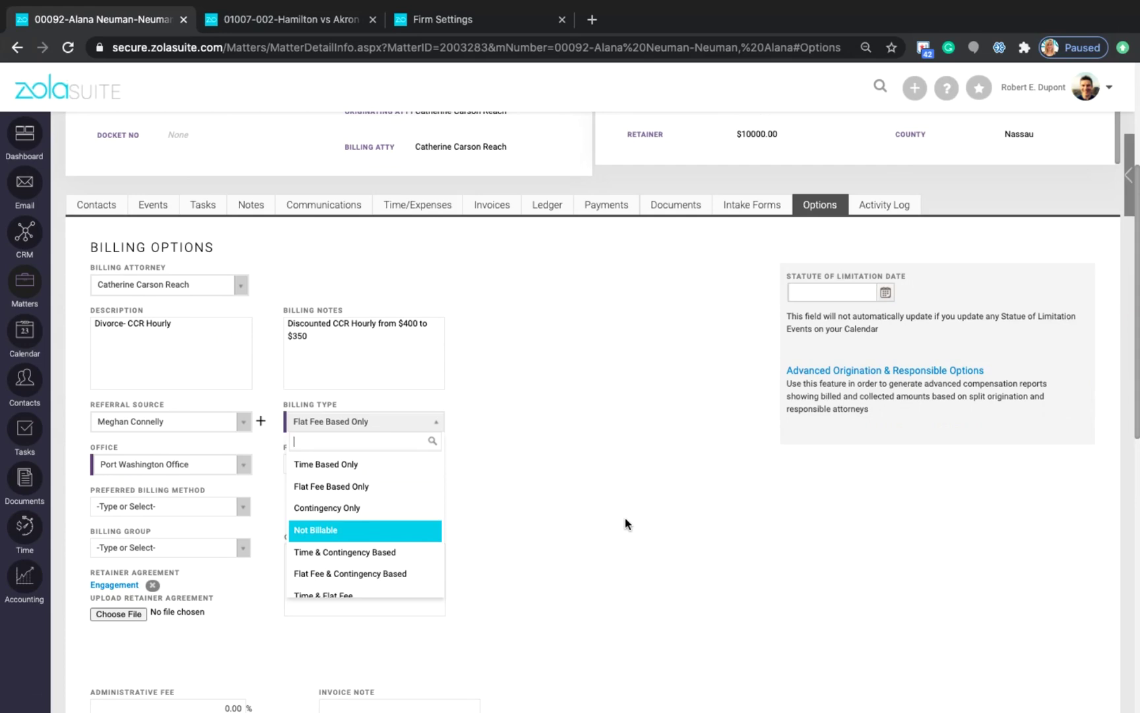
left_click(649, 492)
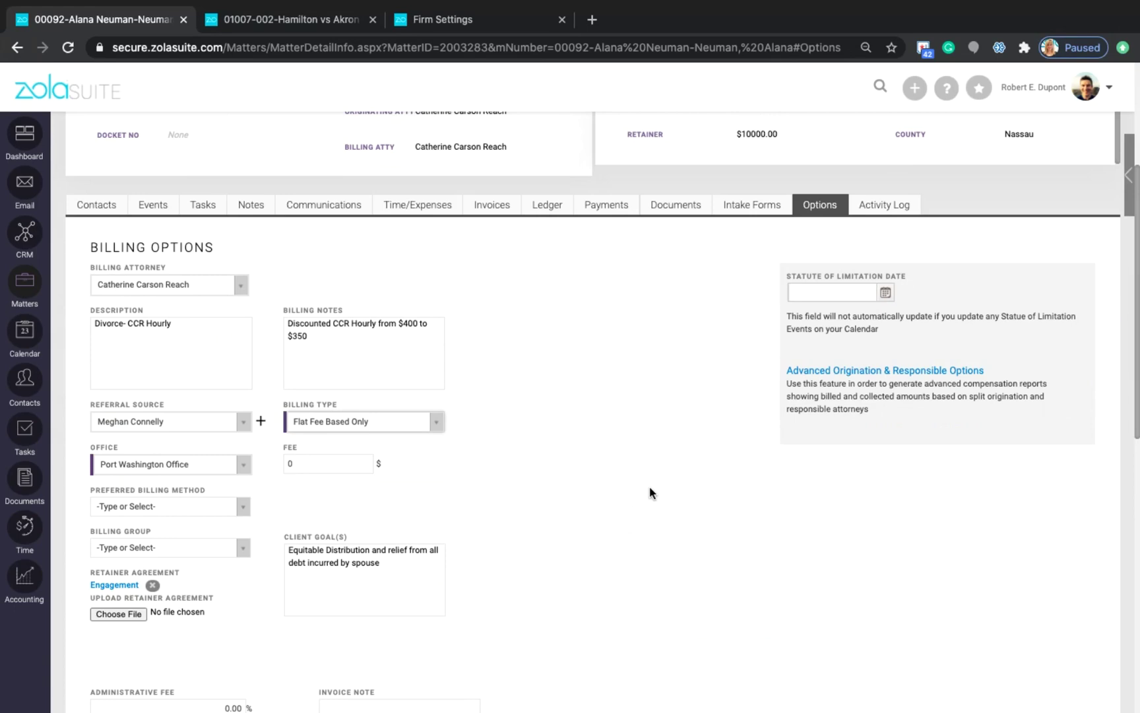
Start a new flat fee for the matter with the service type Uncontested Divorce- Consult.
scroll(649, 487, "up", 5)
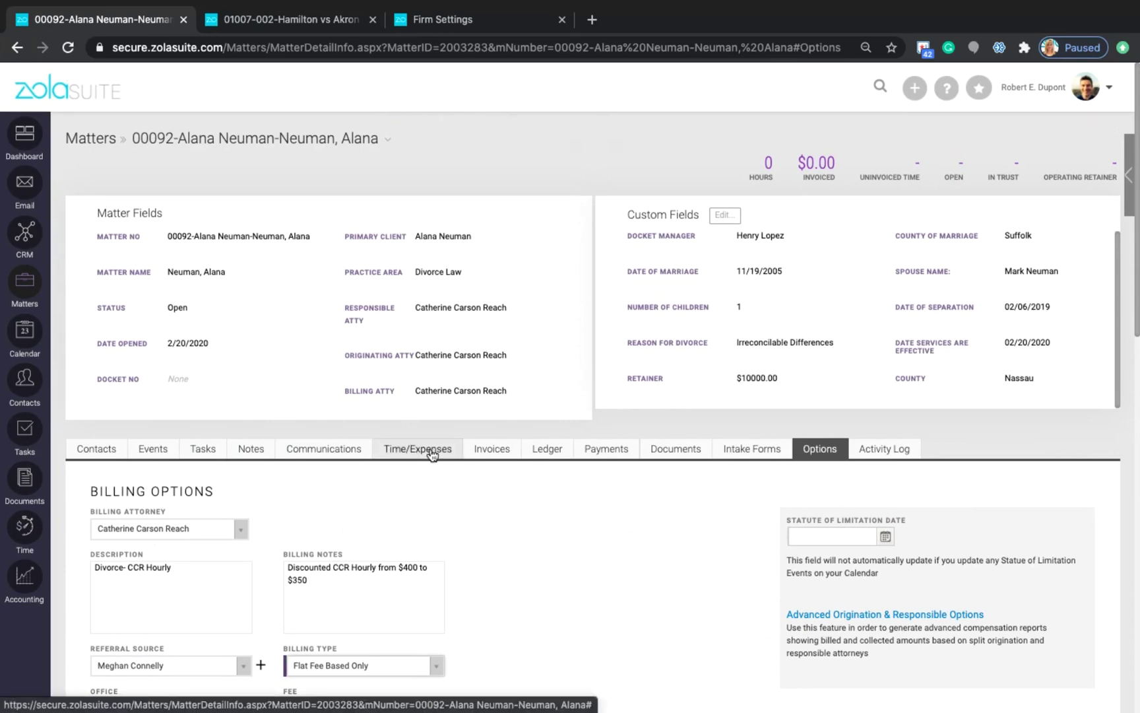
left_click(430, 454)
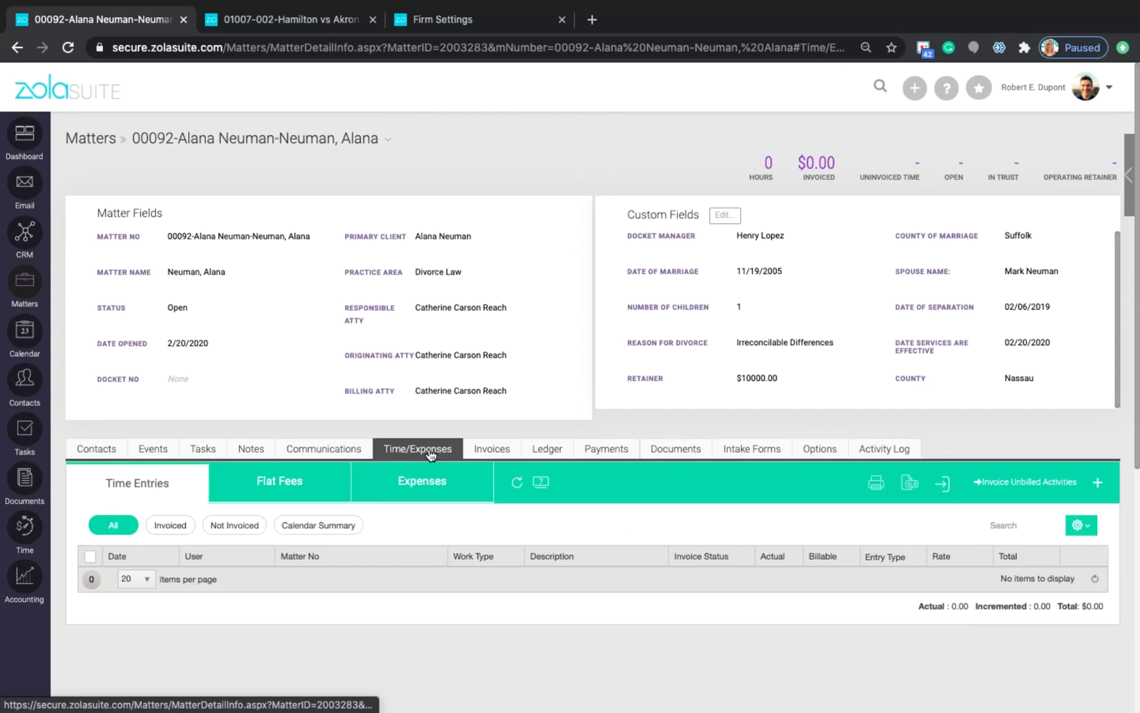
left_click(285, 488)
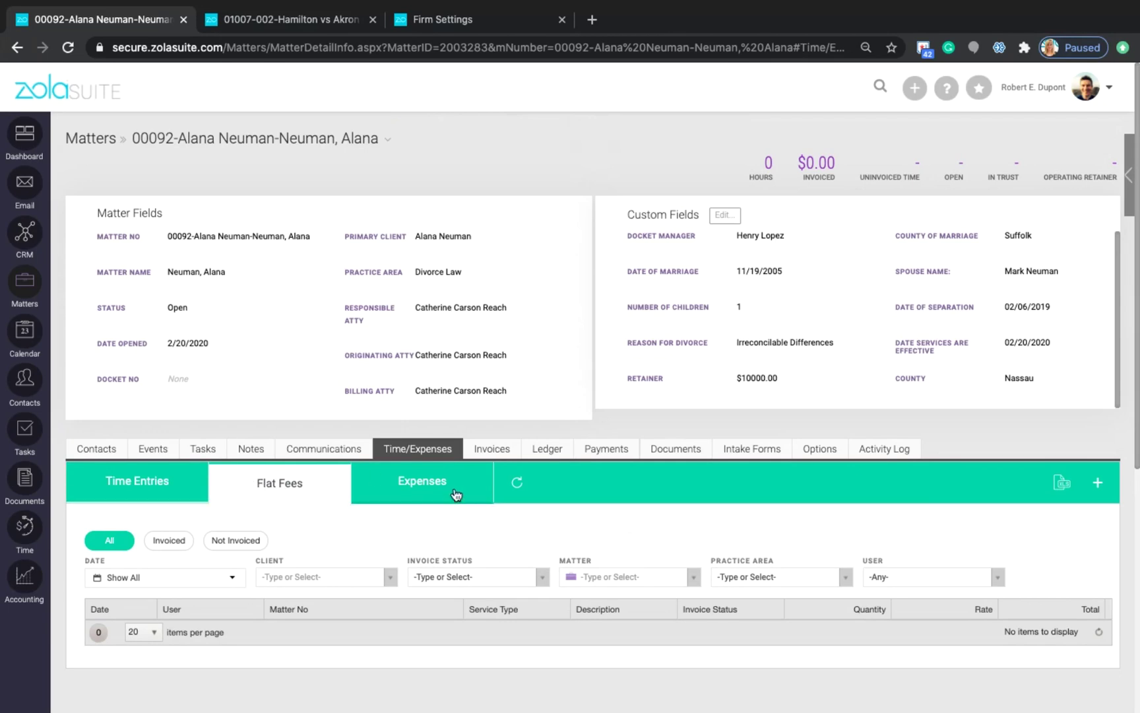
left_click(1098, 485)
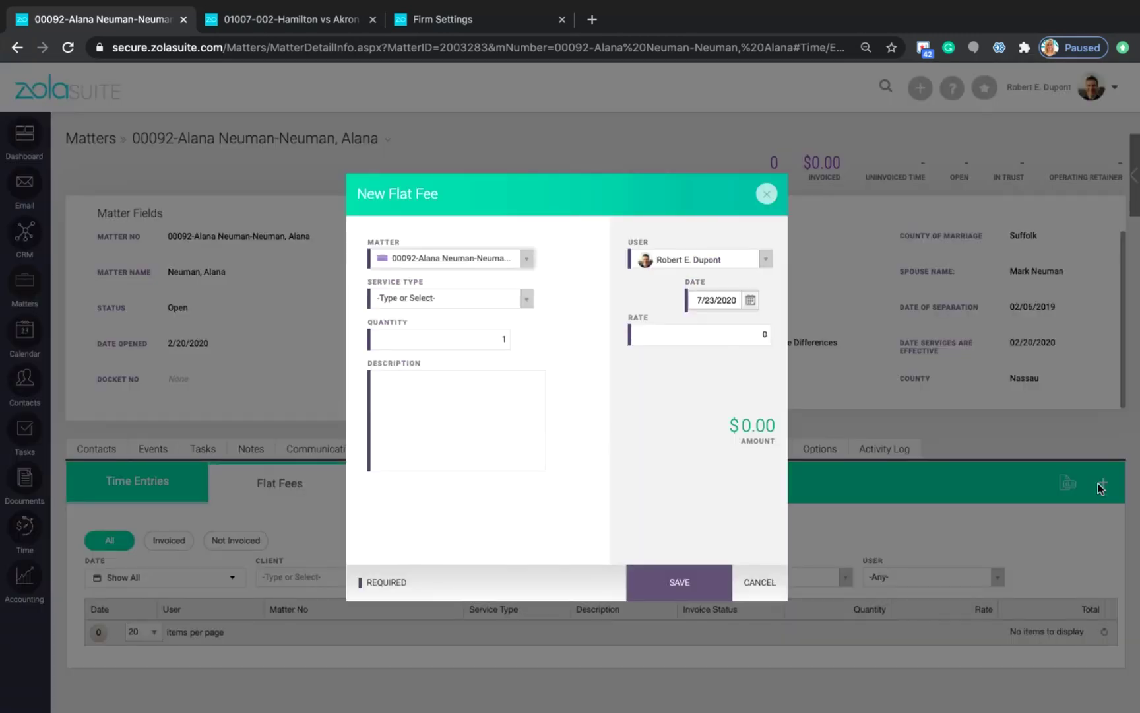
left_click(526, 302)
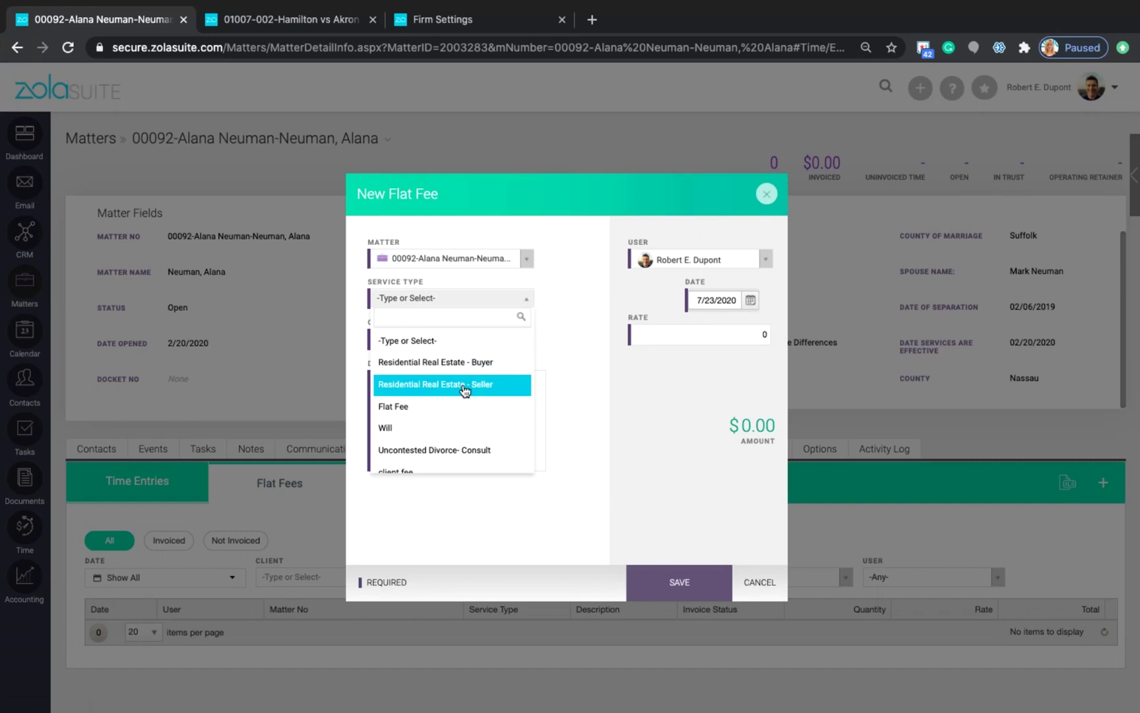
scroll(466, 391, "down", 2)
scroll(466, 392, "down", 2)
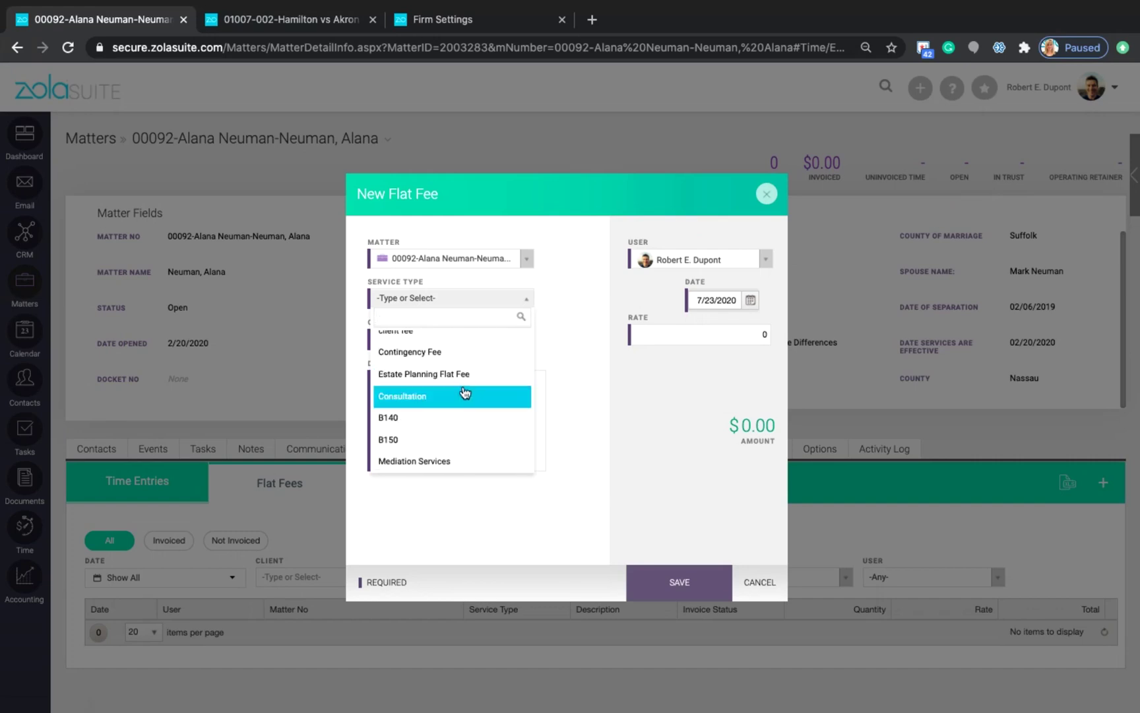
scroll(464, 385, "up", 4)
scroll(466, 384, "down", 1)
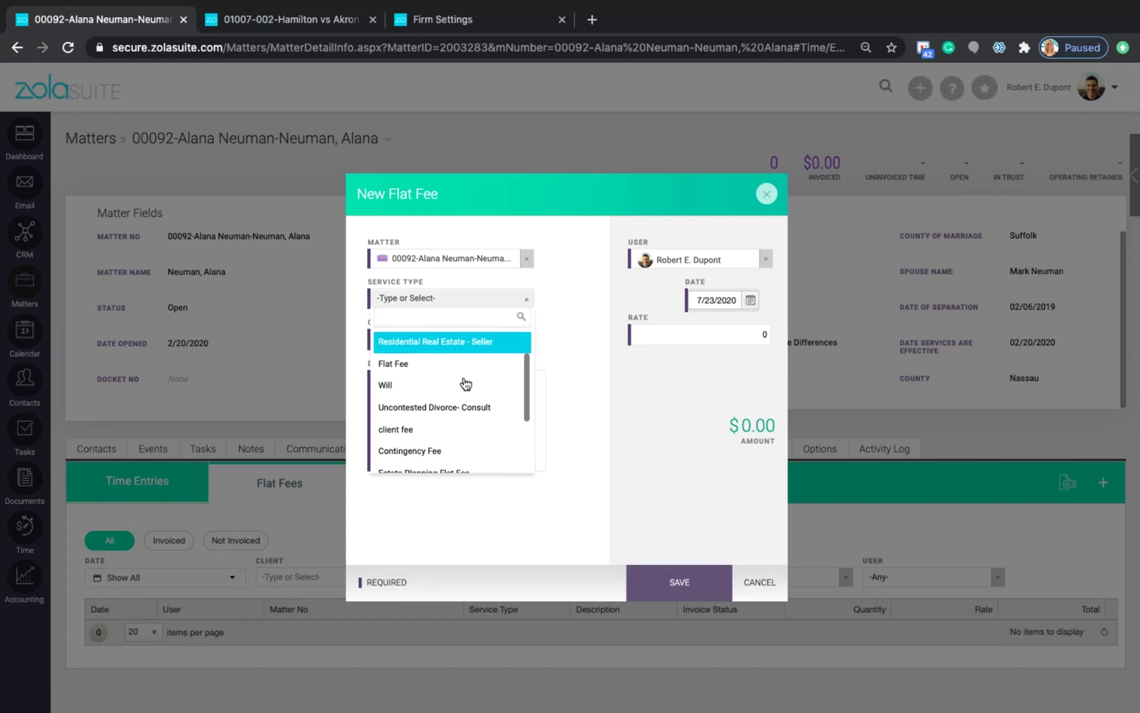
left_click(465, 408)
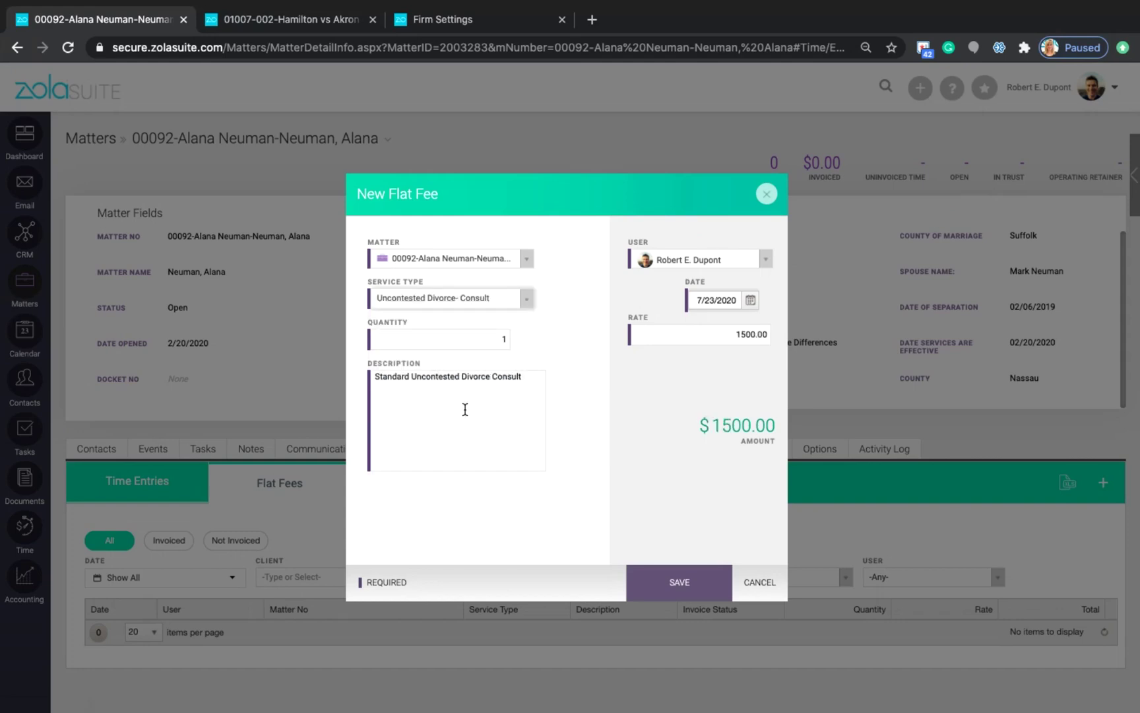
Add the line "Representing Wife" to the flat fee's description below the standard text and save the entry.
left_click(526, 405)
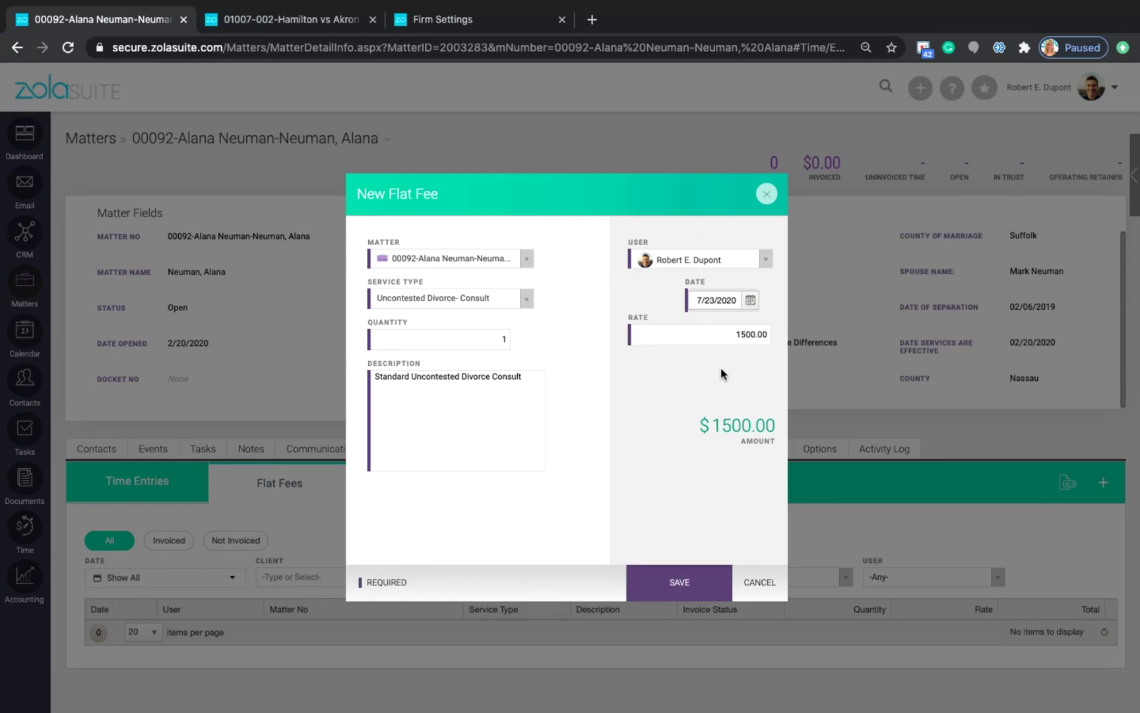
left_click(704, 338)
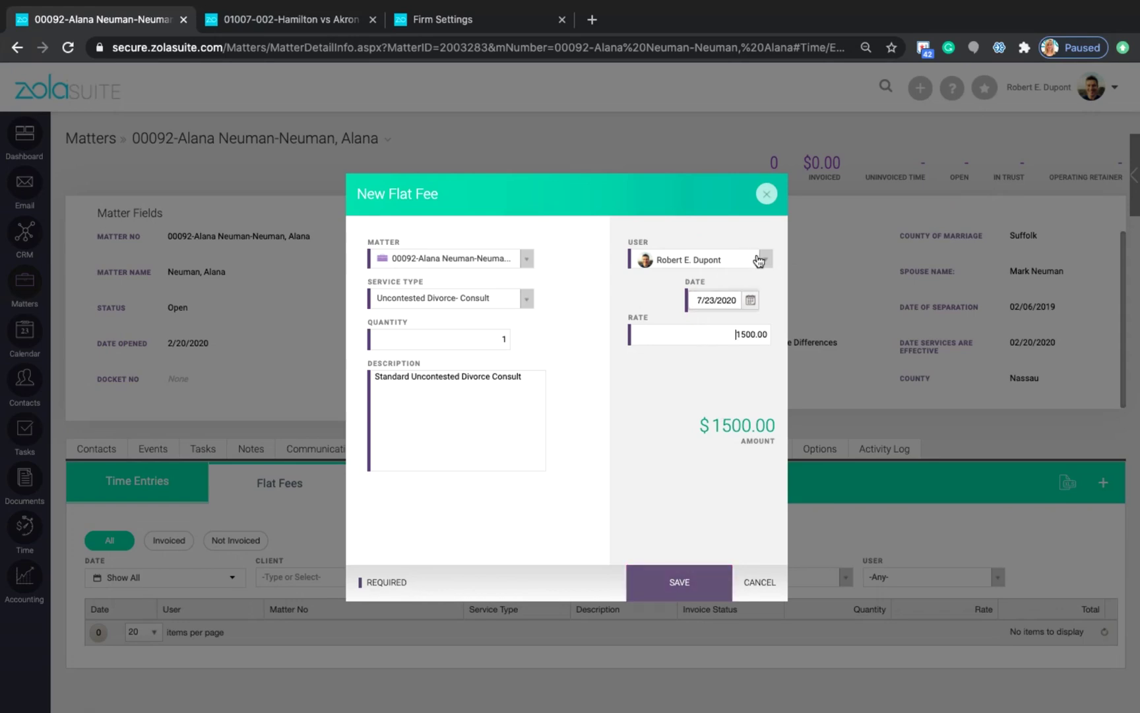
left_click(529, 378)
left_click_drag(529, 378, 371, 372)
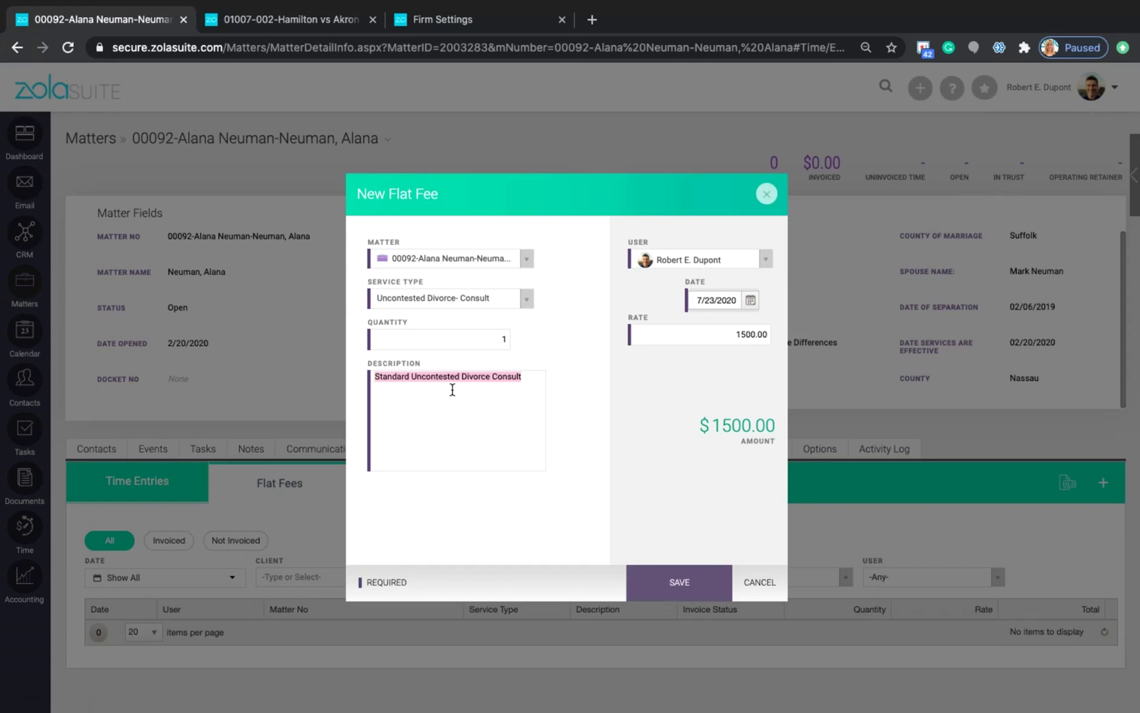
left_click(494, 387)
key("Return")
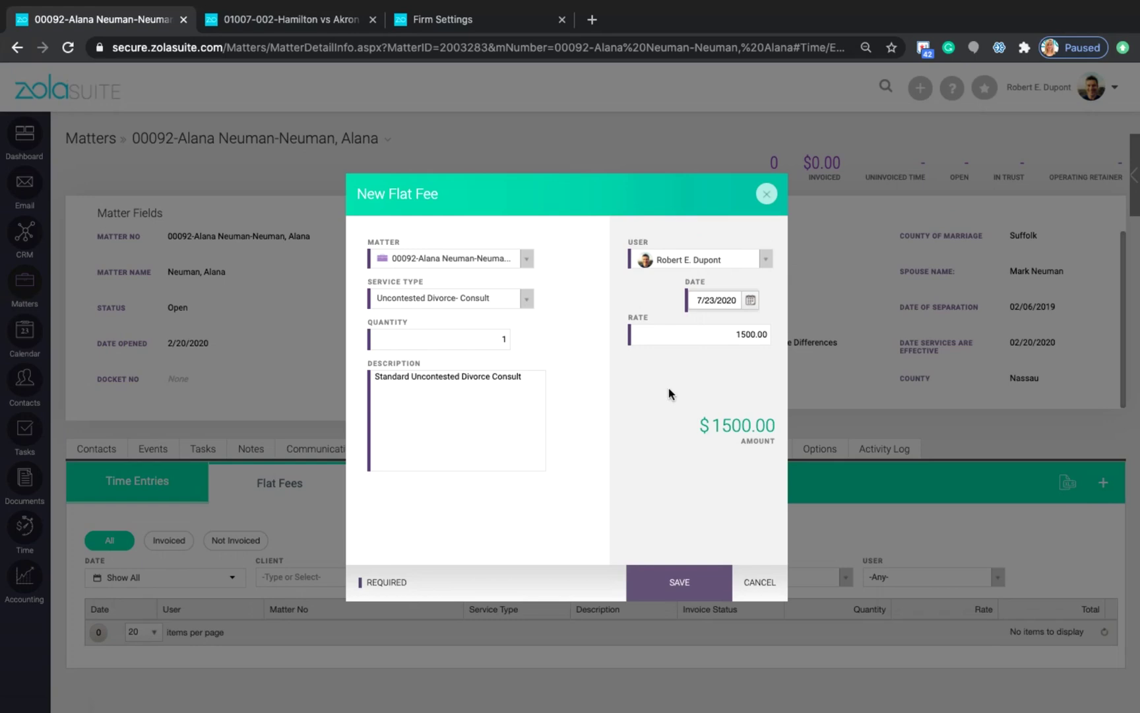
type("Representing Wife")
left_click(671, 584)
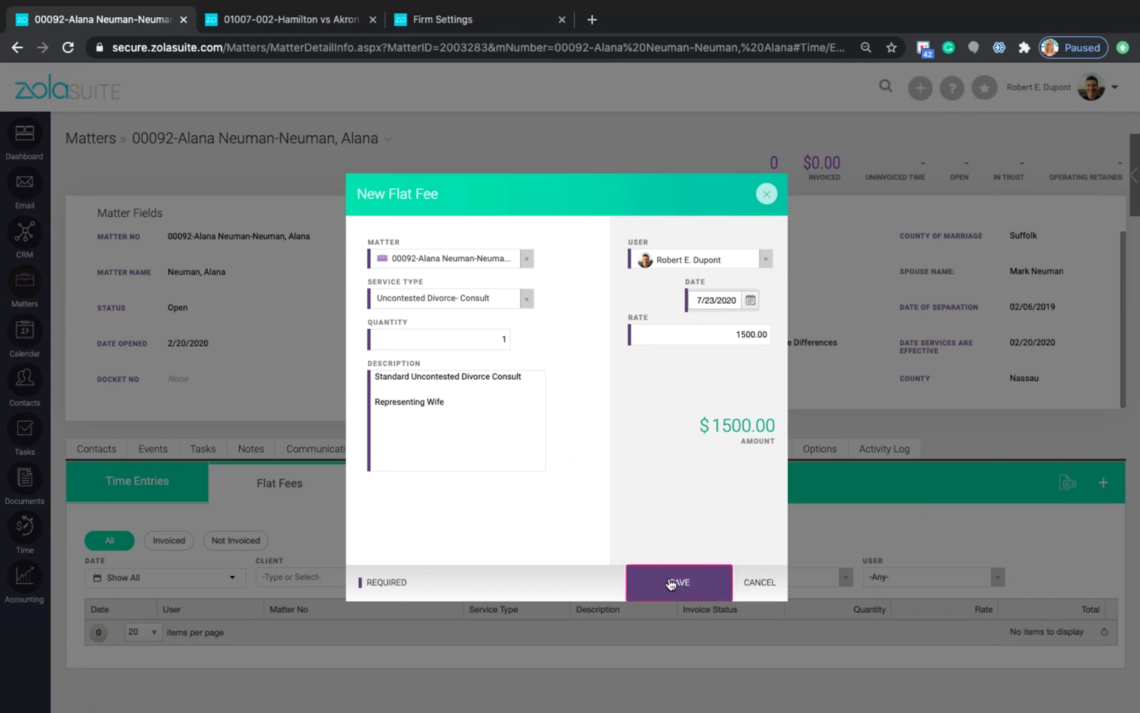
From the matter's time entries, open the invoice generation page for unbilled activities to examine its flat fees, and return to the matter.
scroll(671, 583, "down", 1)
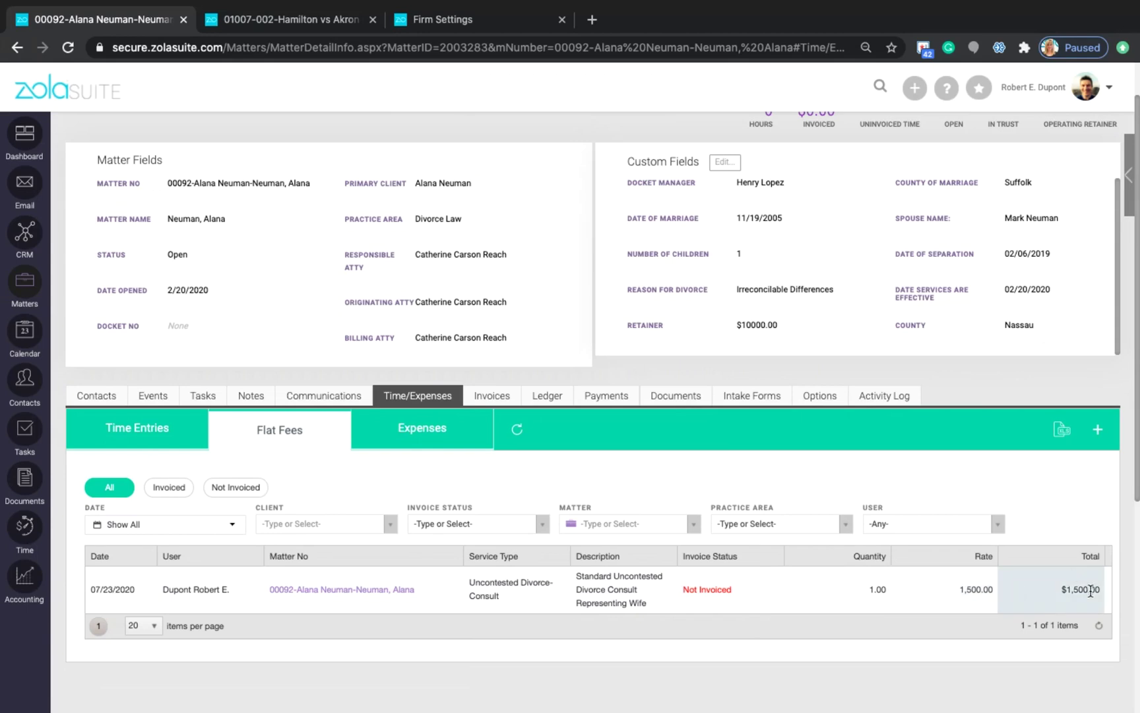
scroll(724, 601, "up", 2)
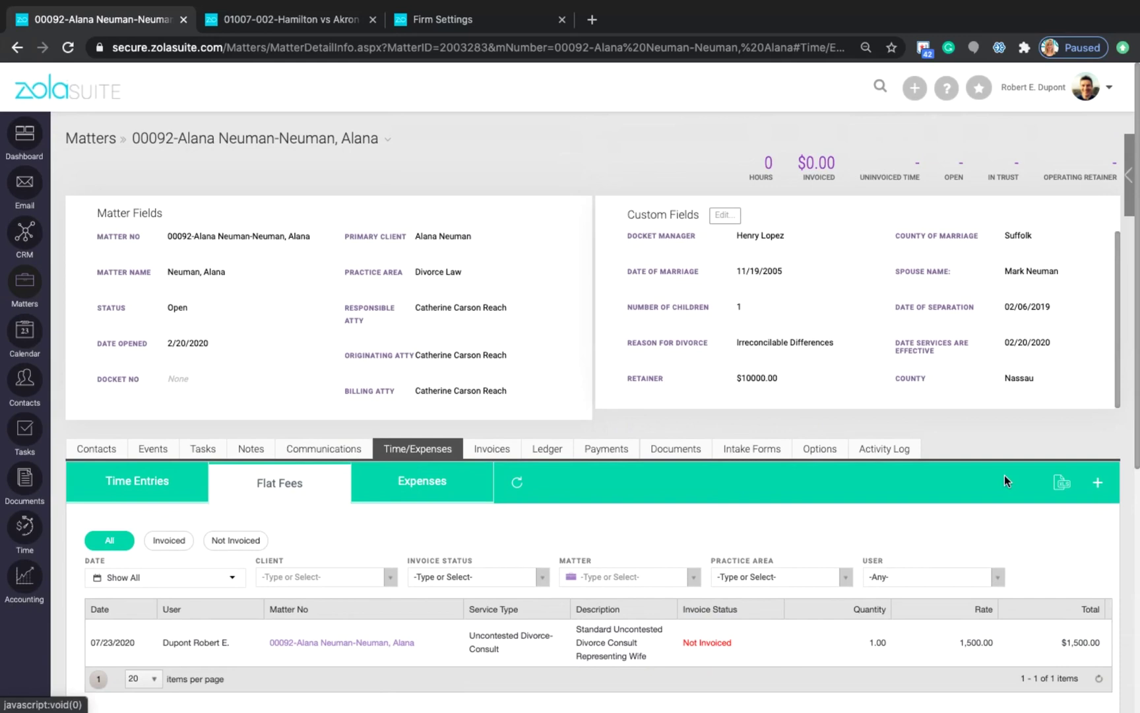
left_click(176, 483)
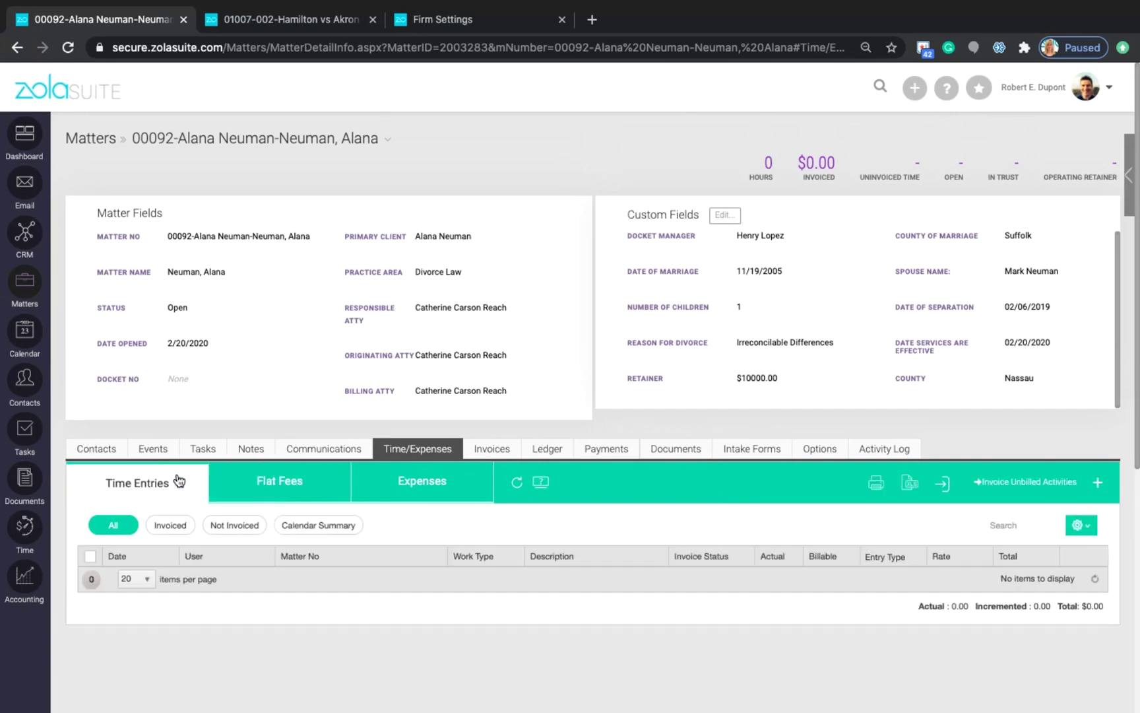
left_click(1027, 489)
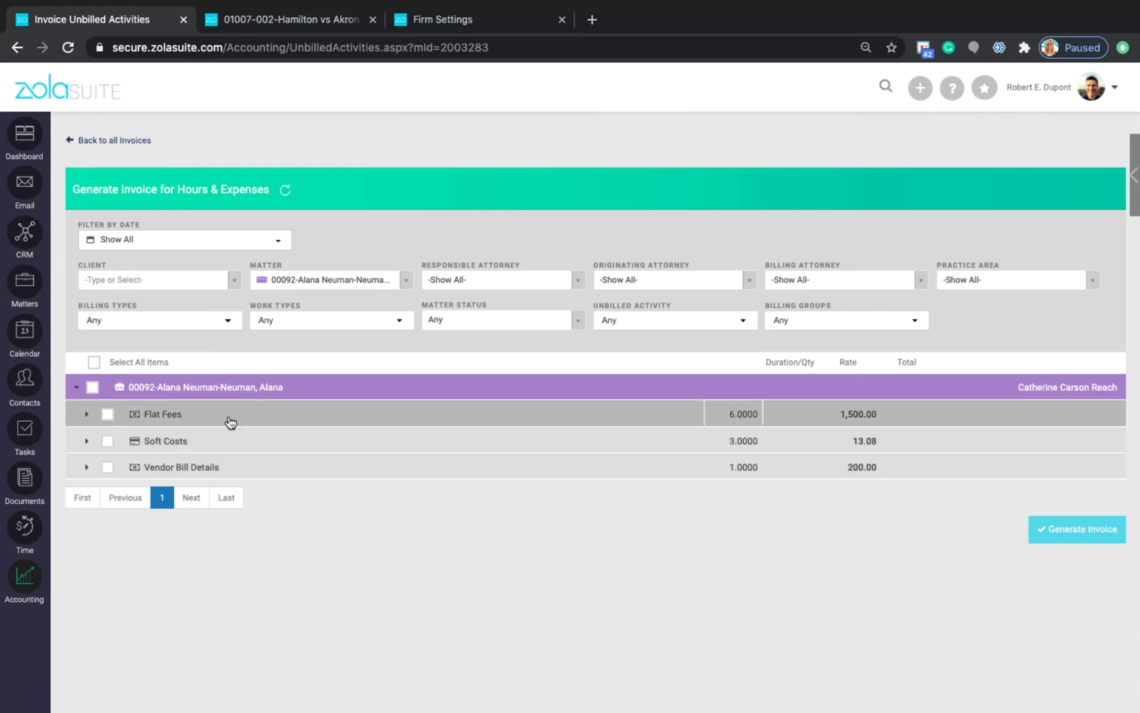
left_click(15, 50)
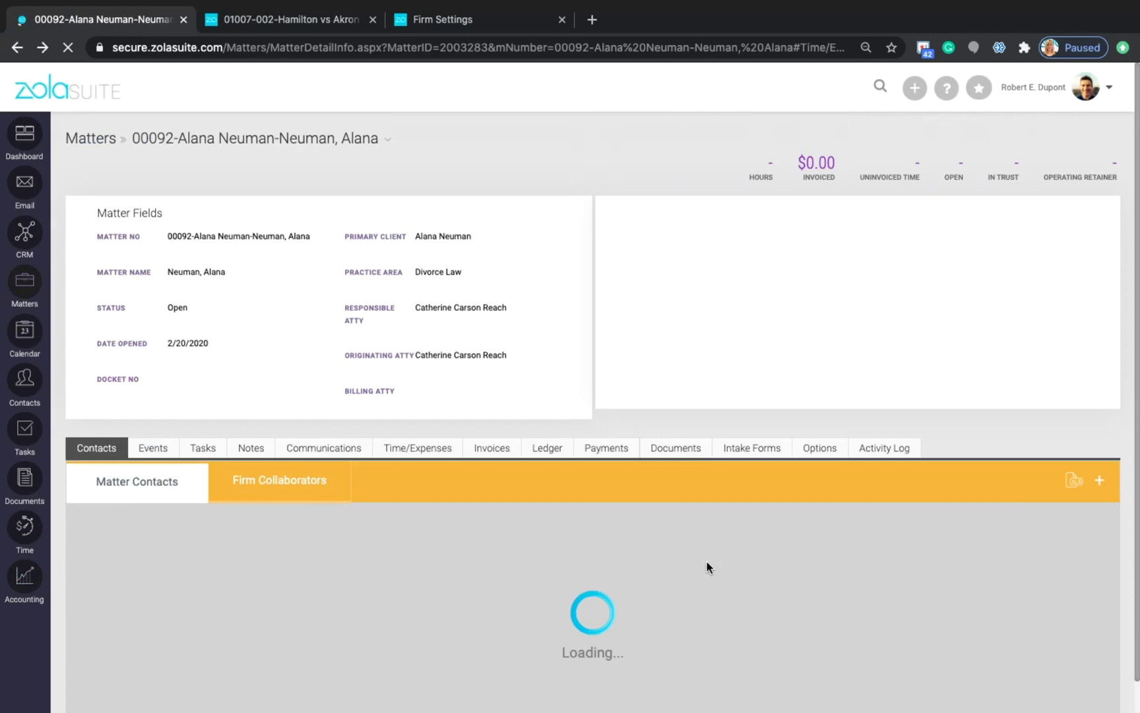
Add another flat fee to the matter with the service type Mediation Services, keeping its default description and rate, and save it.
left_click(420, 451)
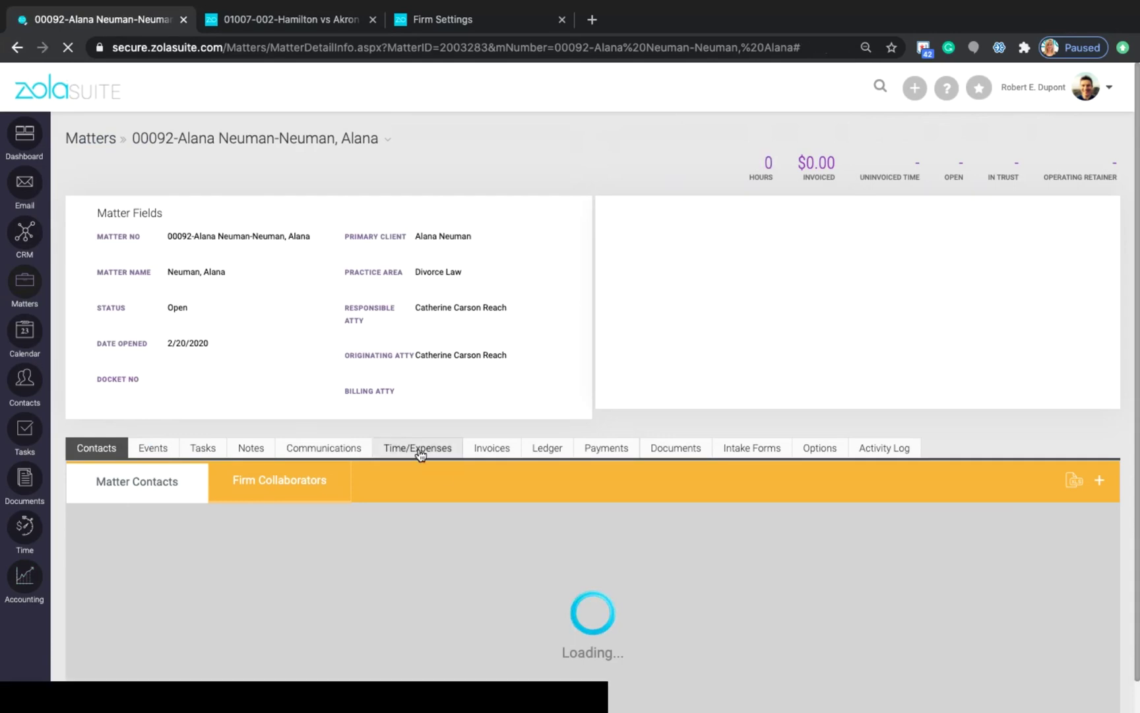
left_click(420, 451)
left_click(309, 482)
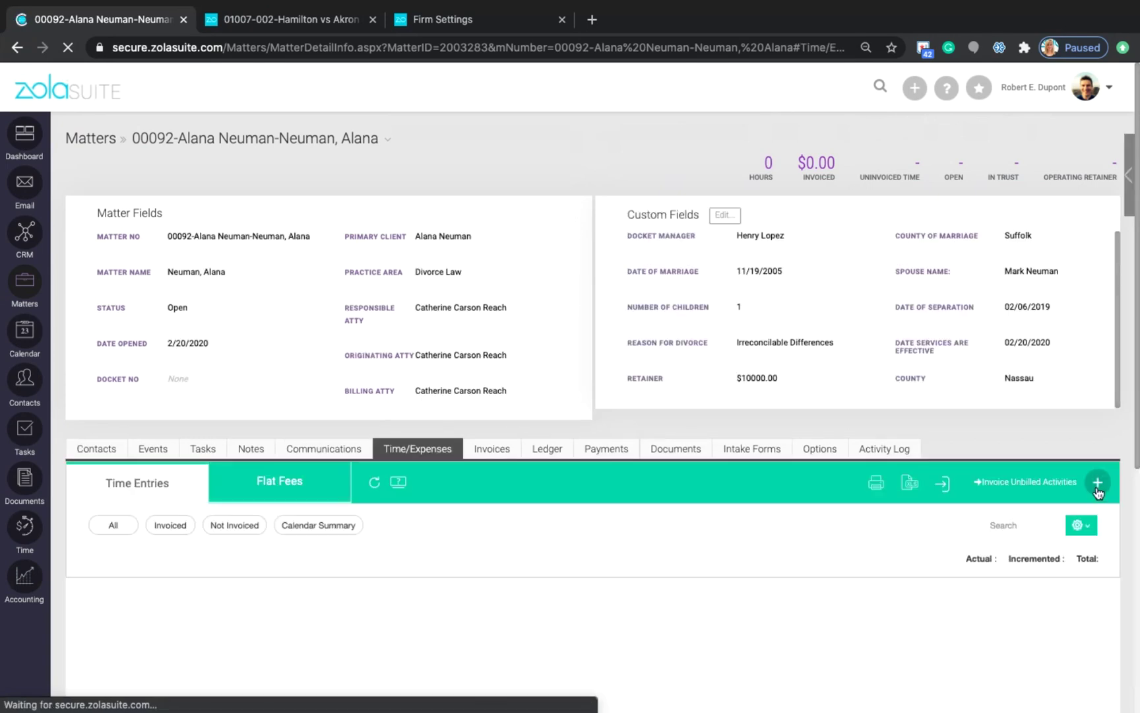
left_click(254, 502)
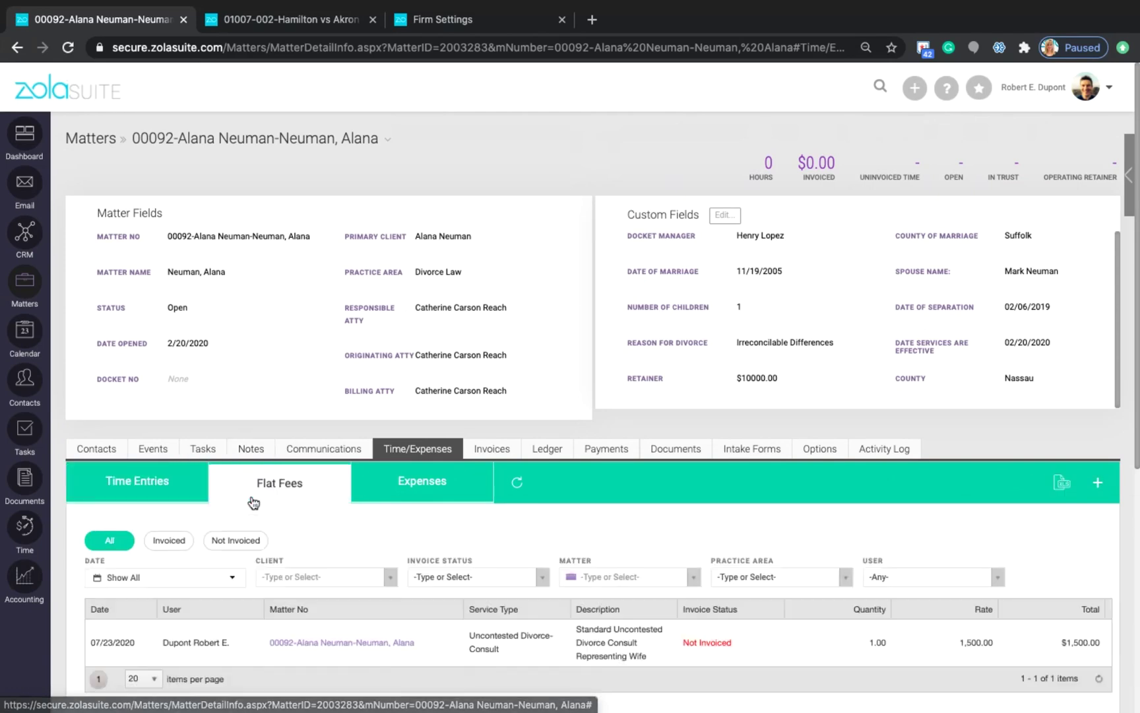
left_click(1098, 483)
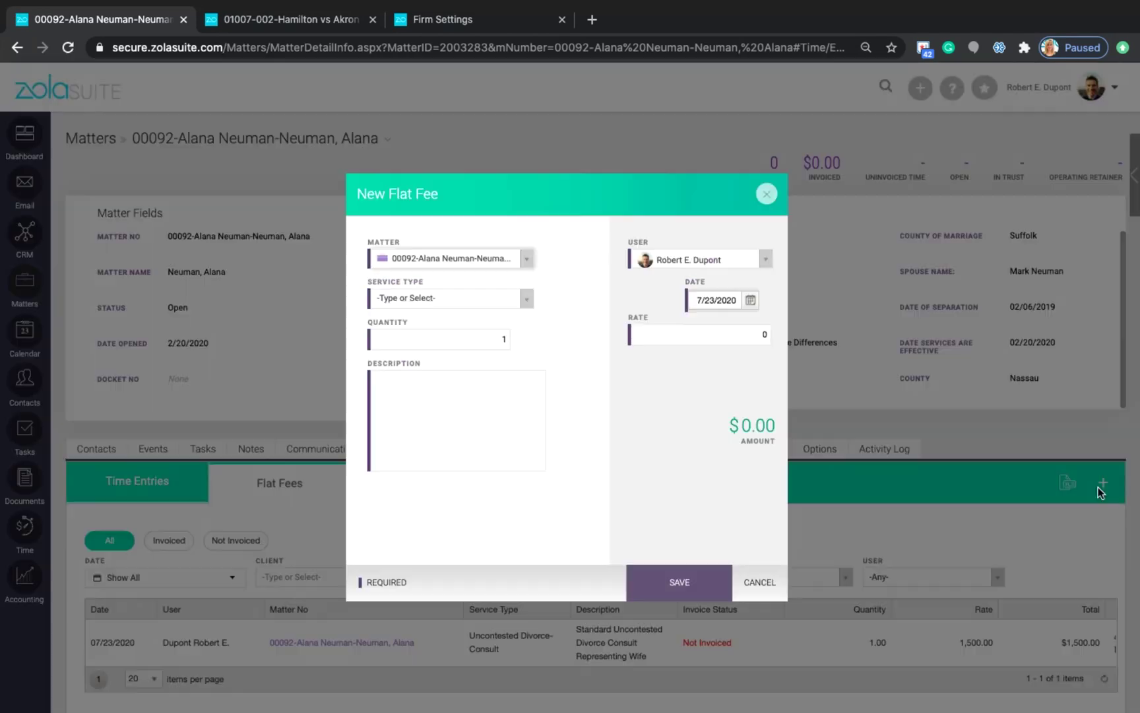
left_click(529, 300)
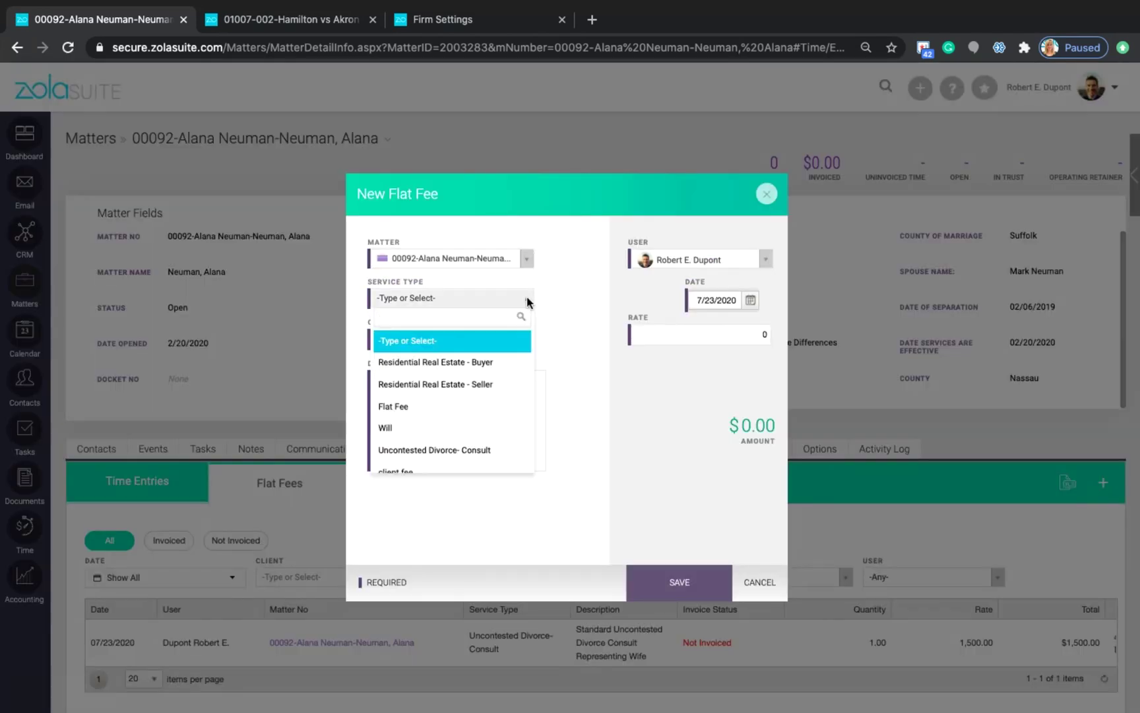
scroll(477, 375, "down", 1)
scroll(476, 375, "down", 3)
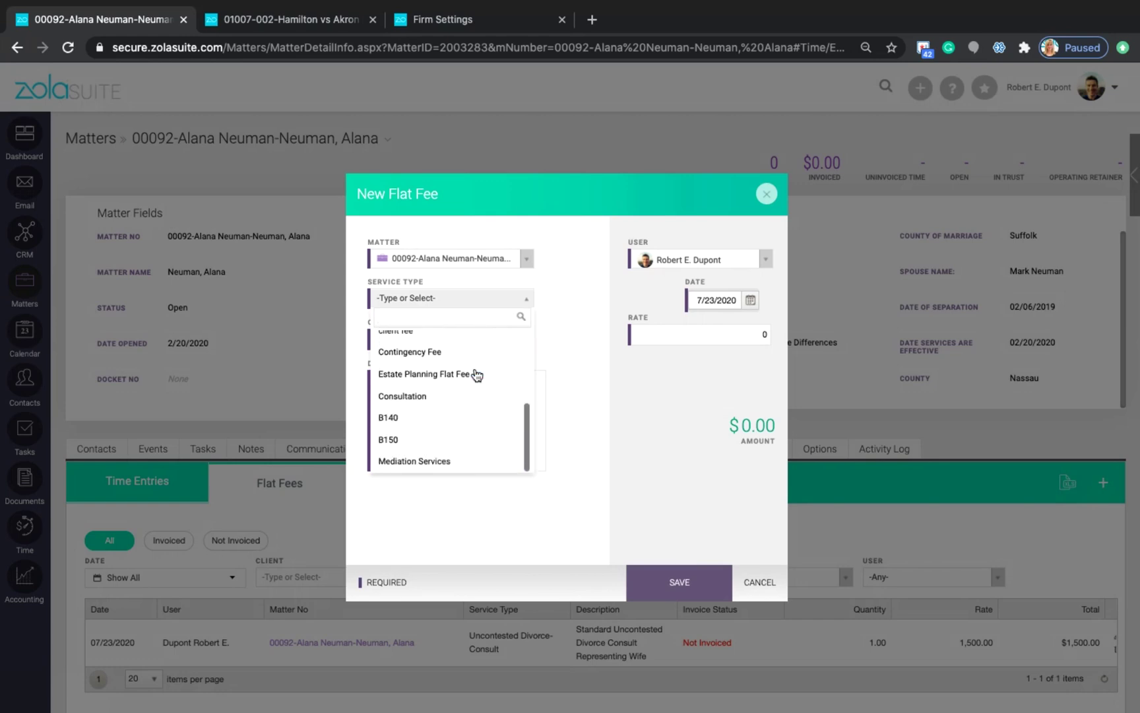
left_click(456, 465)
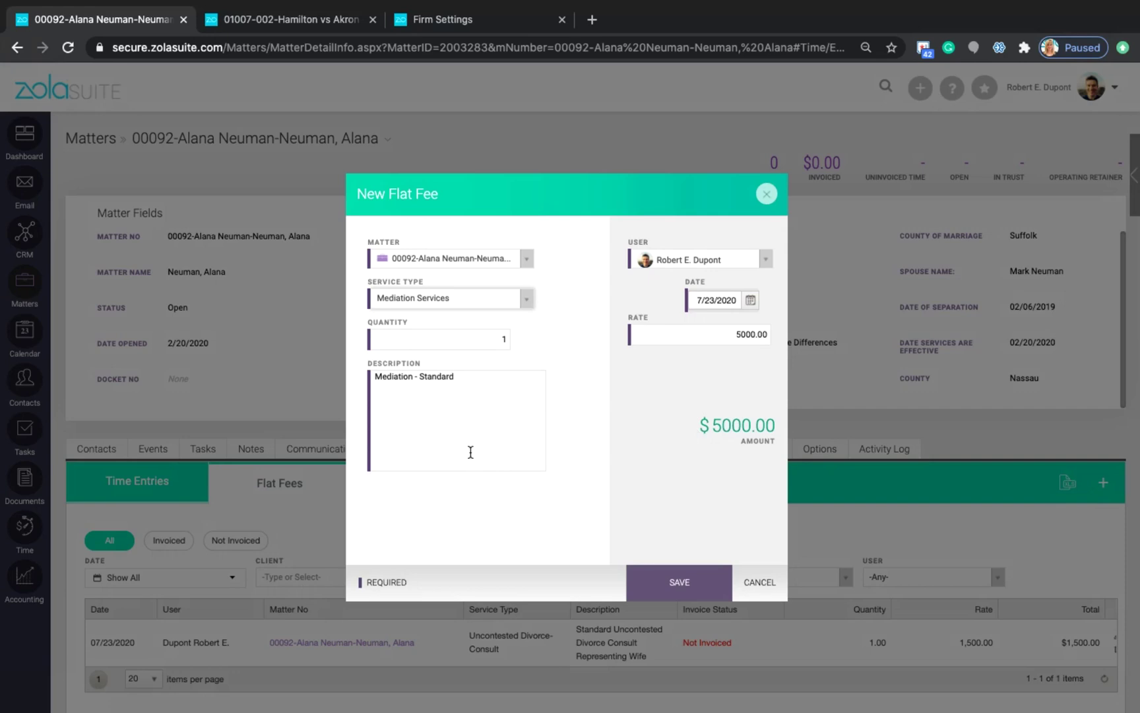
left_click(464, 420)
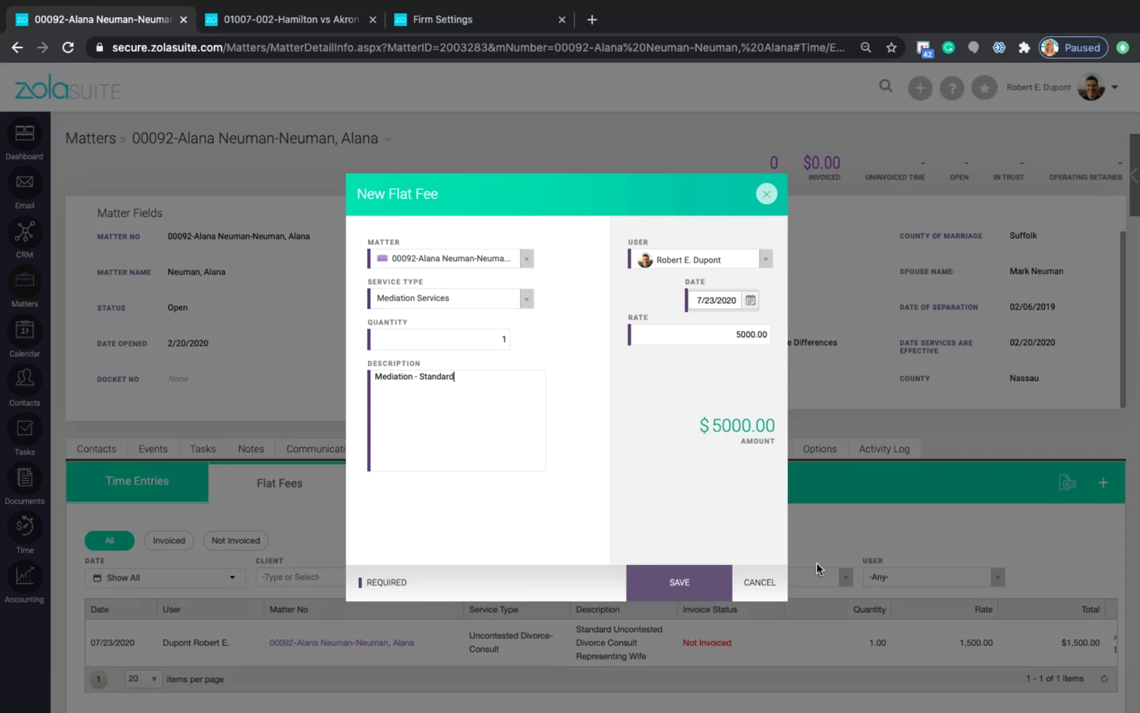
left_click(685, 569)
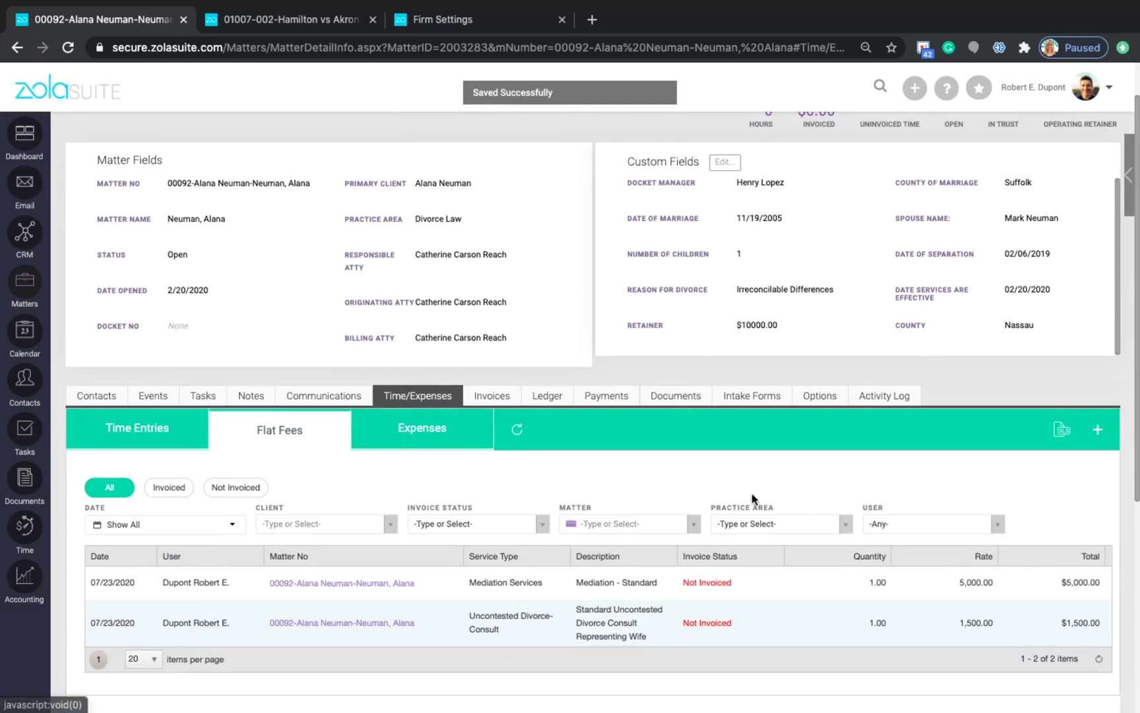
Switch to the open Akron Police Department matter and examine its flat fees and the UTBMS code settings in its billing options.
scroll(1024, 587, "up", 2)
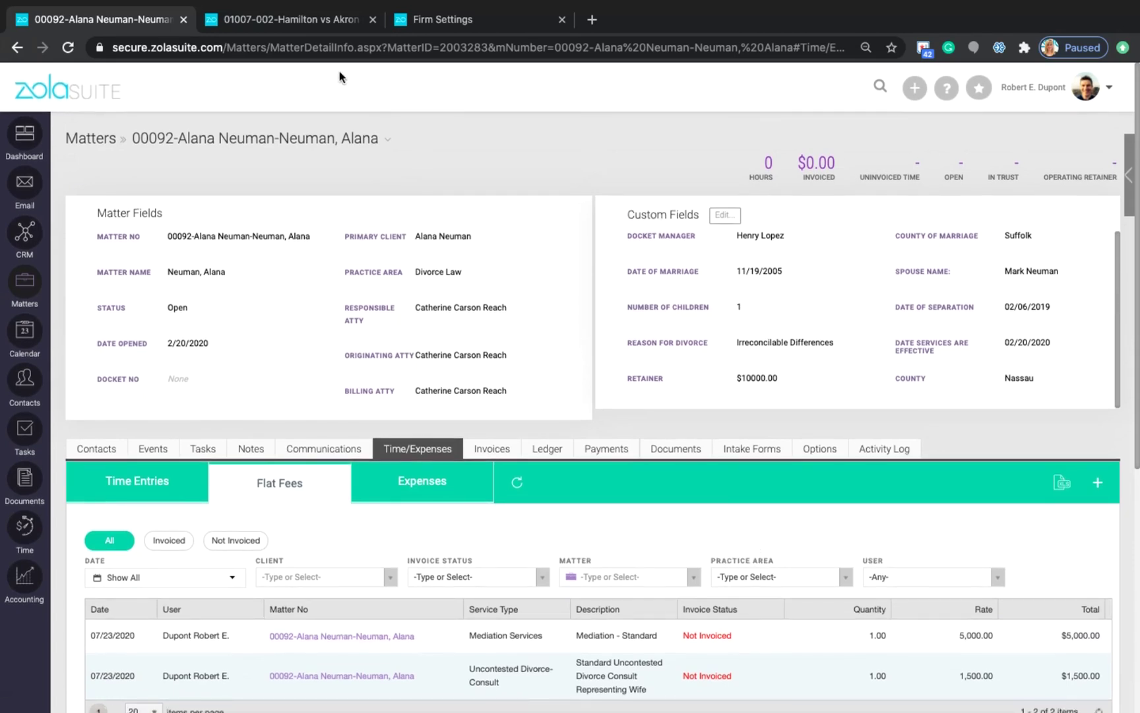
left_click(282, 27)
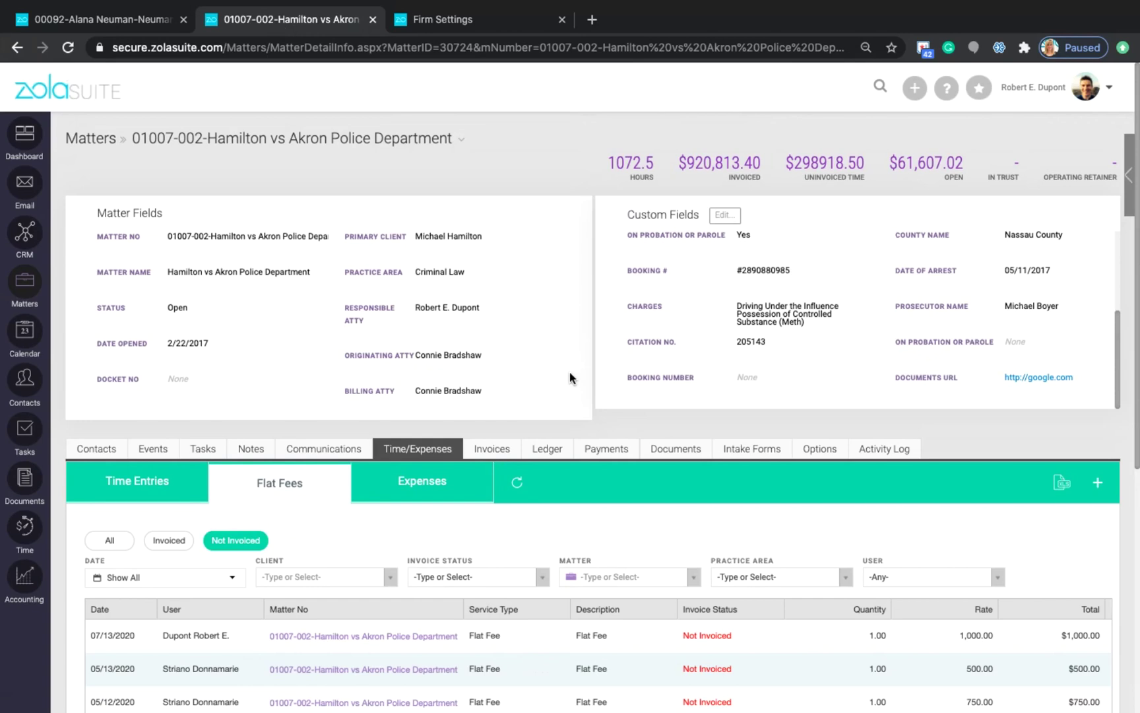
scroll(569, 378, "down", 3)
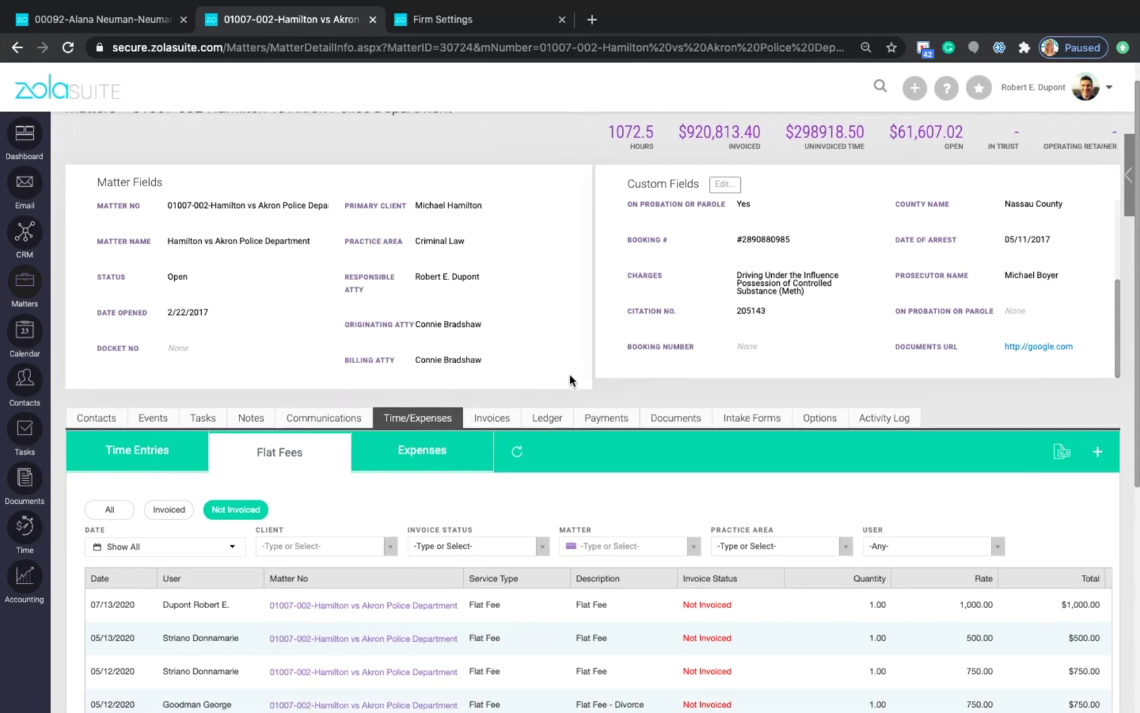
scroll(569, 375, "up", 1)
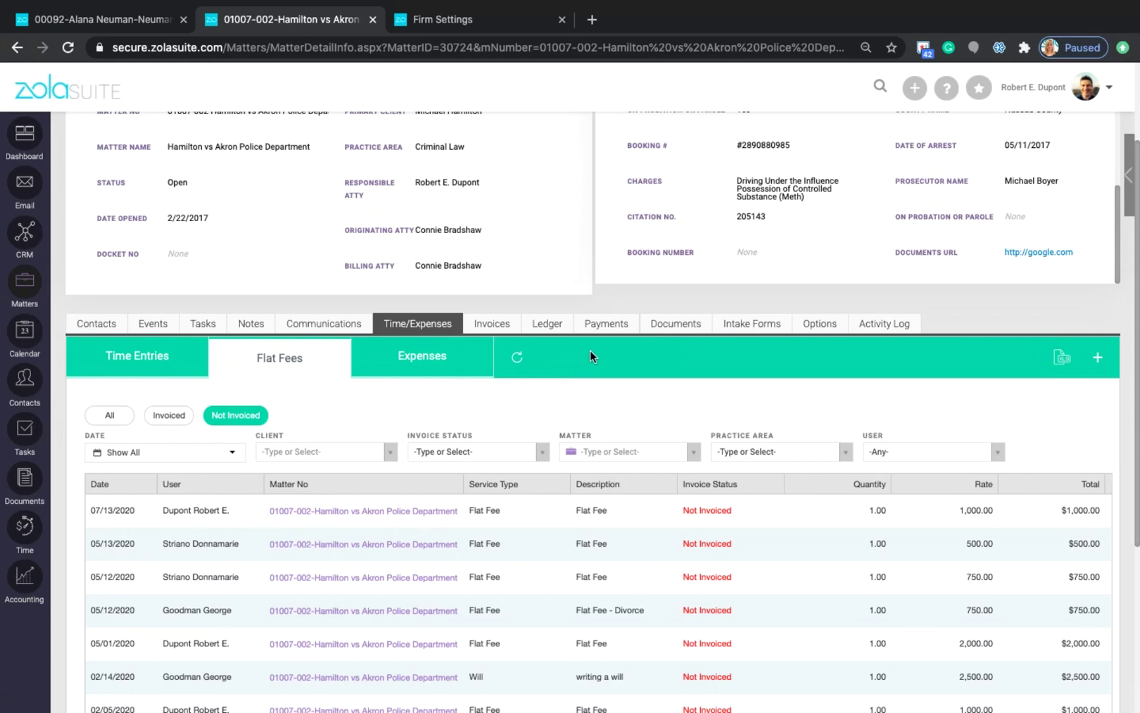
left_click(815, 325)
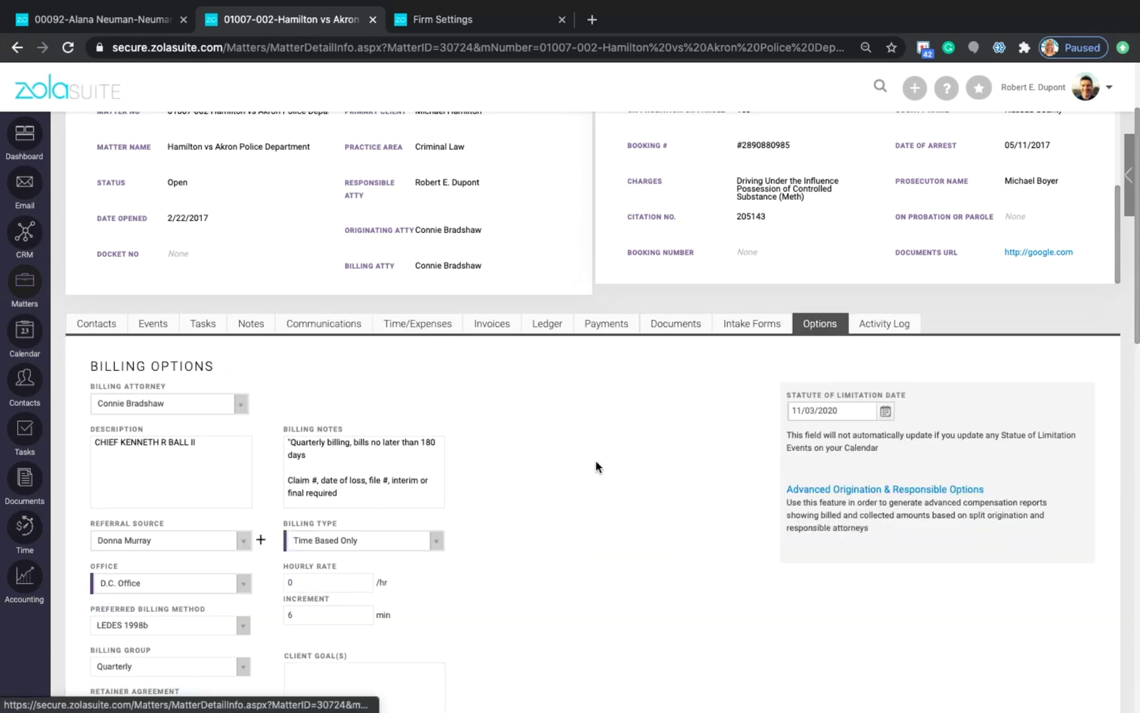
scroll(597, 466, "down", 5)
scroll(597, 465, "down", 3)
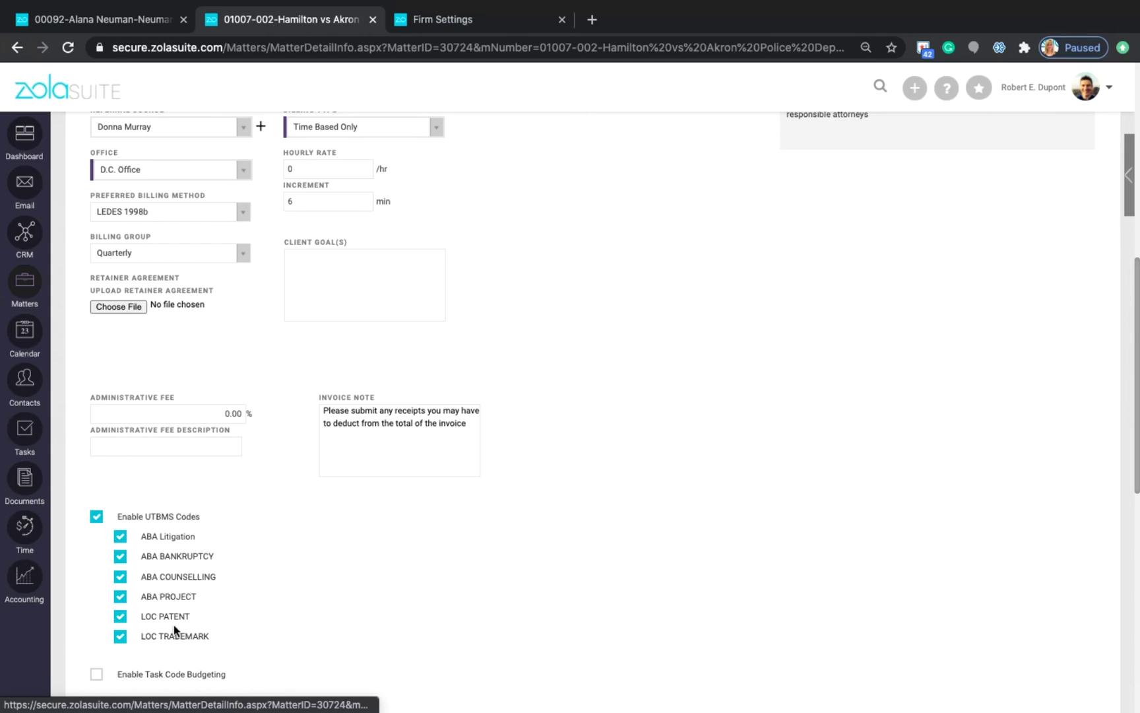
scroll(175, 630, "up", 7)
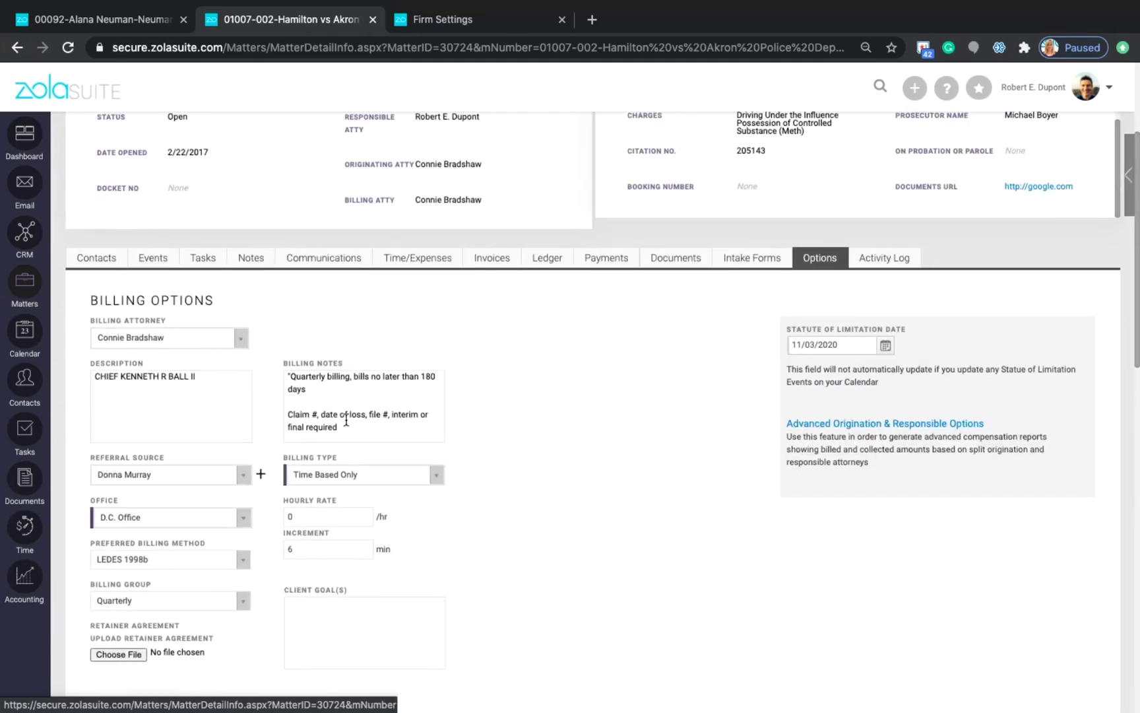
Start a new flat fee for the Akron Police Department matter with the service type Consultation.
left_click(423, 259)
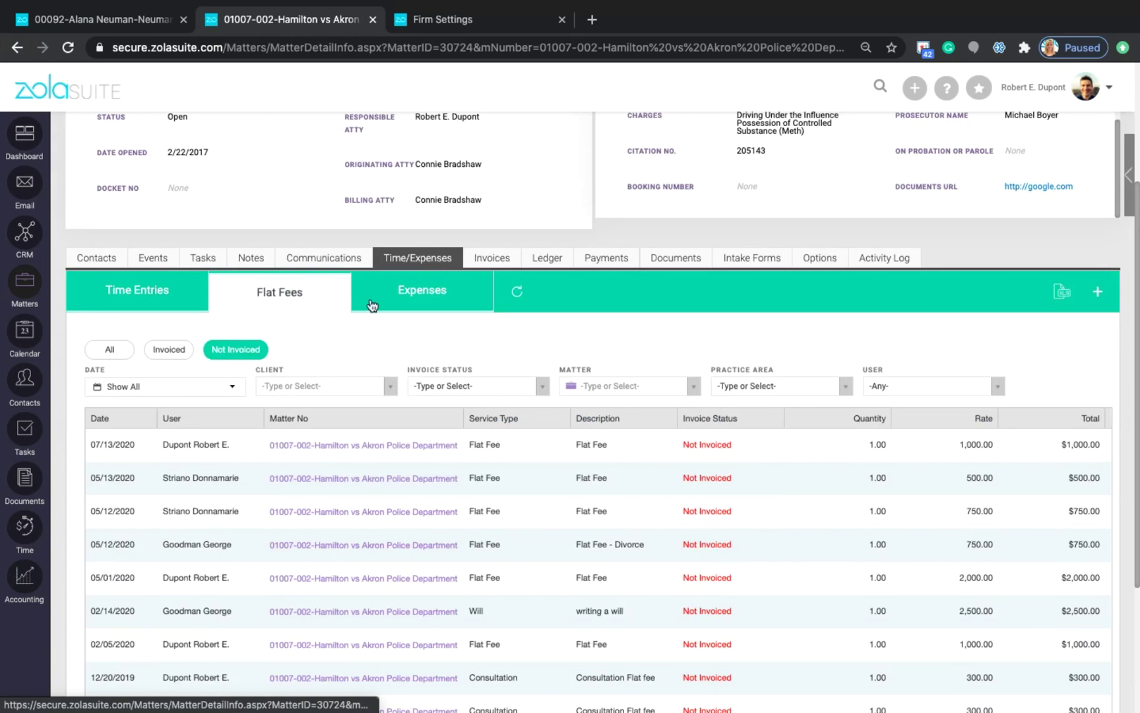
left_click(1100, 293)
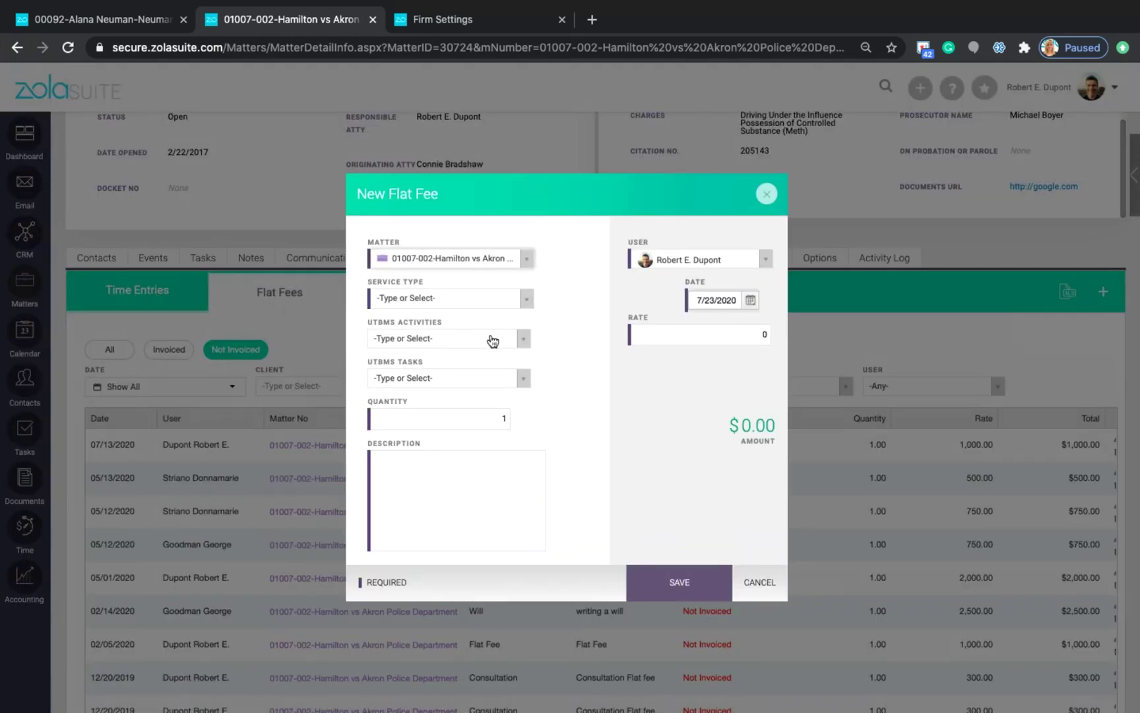
left_click(525, 301)
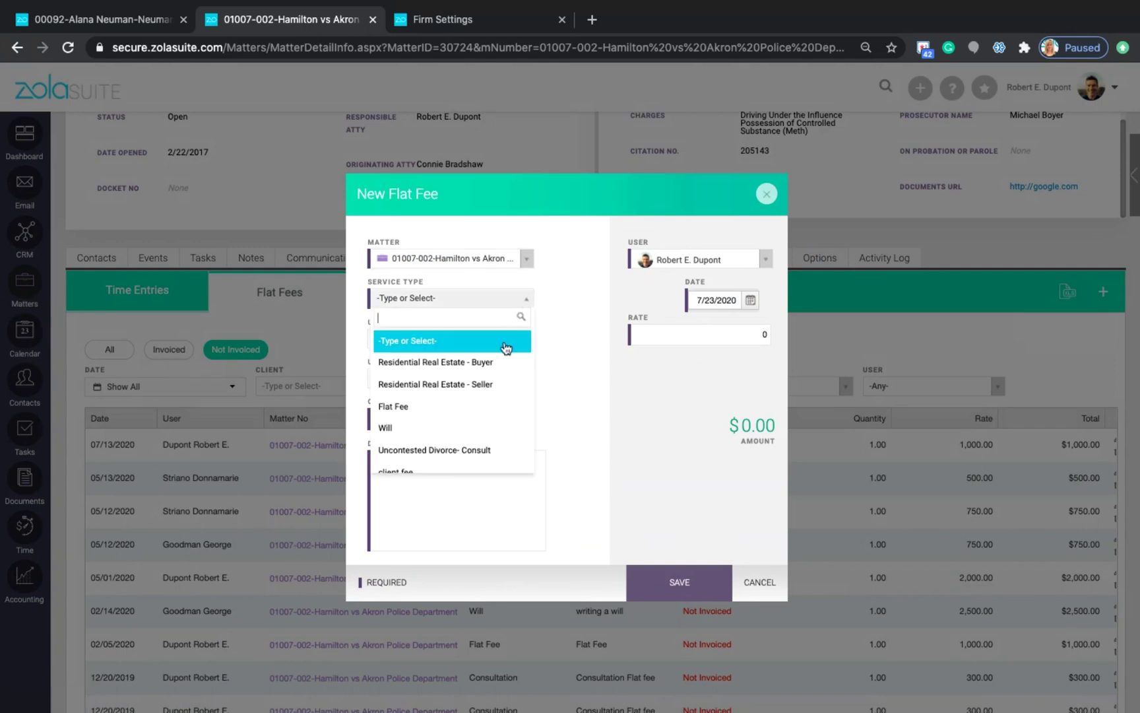
scroll(485, 408, "down", 2)
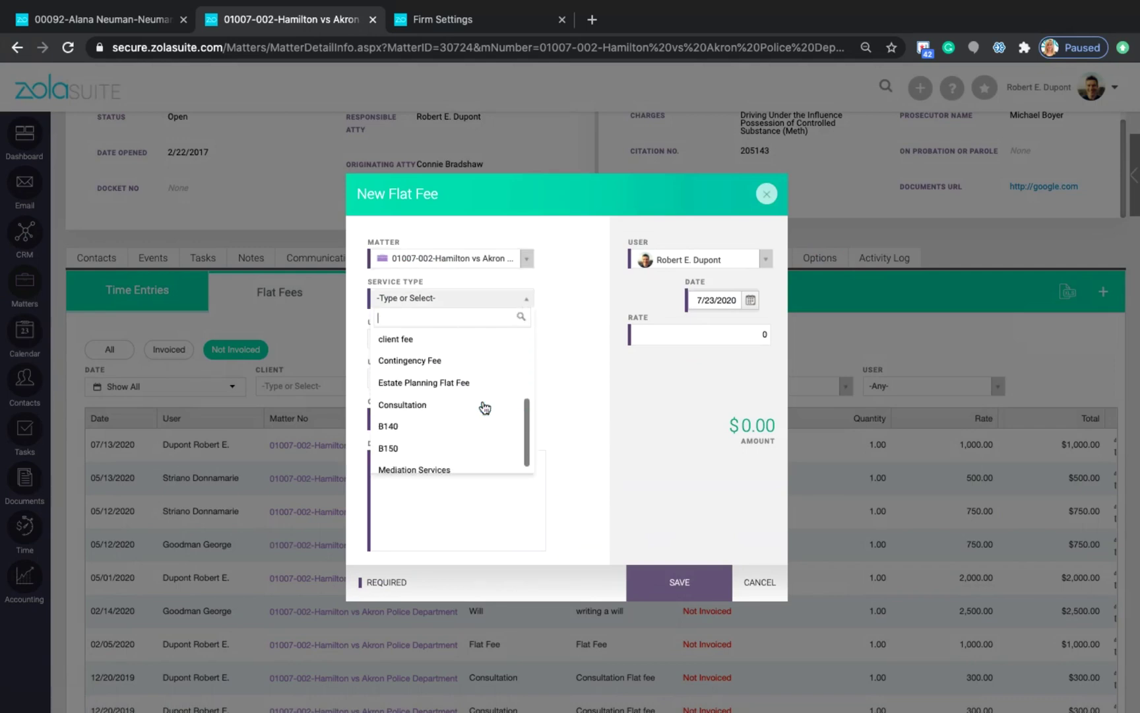
left_click(453, 404)
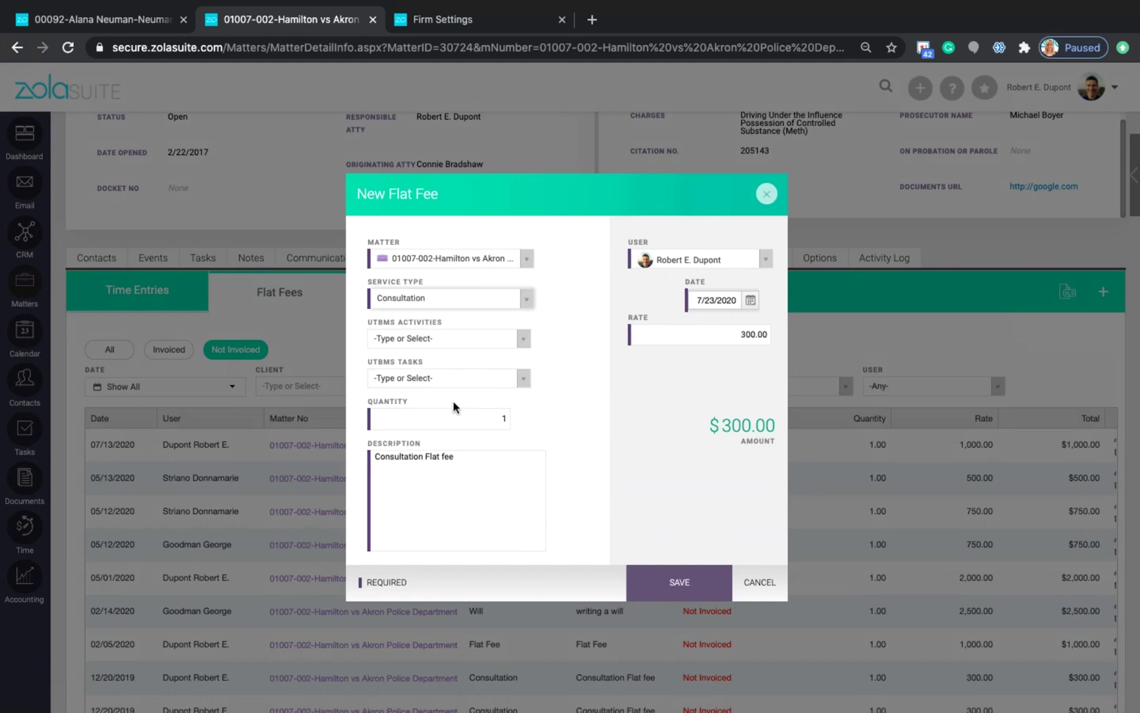
Set the new flat fee's UTBMS activity to A110 - Manage data/files.
left_click(459, 338)
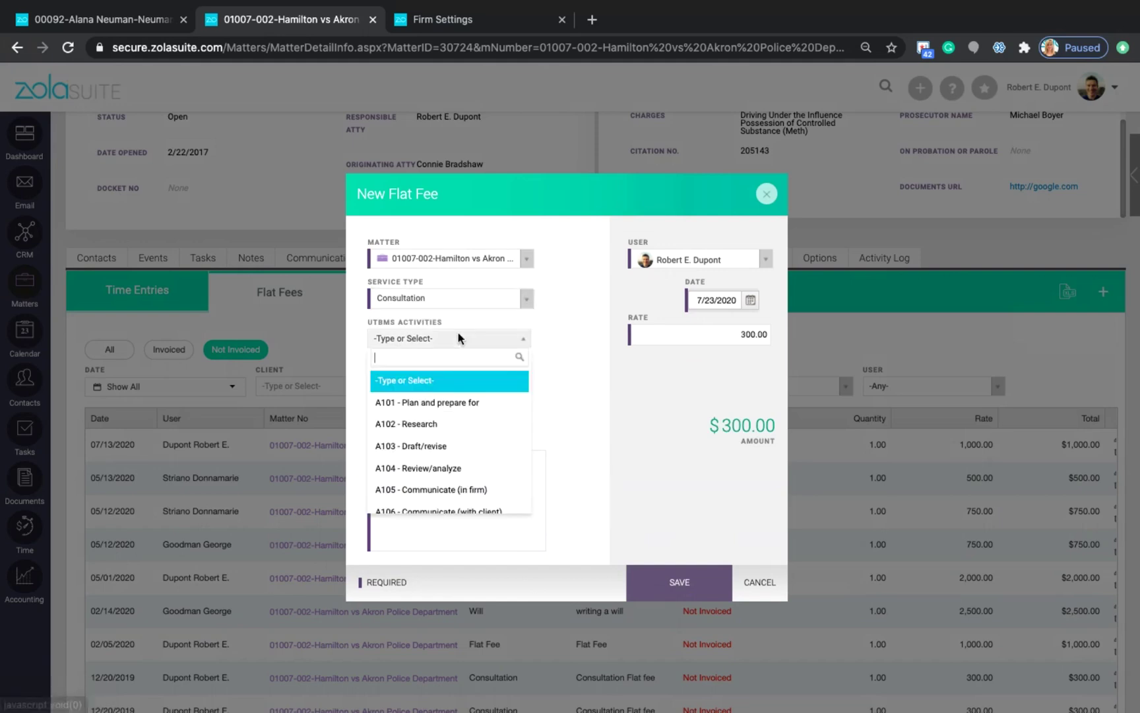
scroll(449, 443, "down", 3)
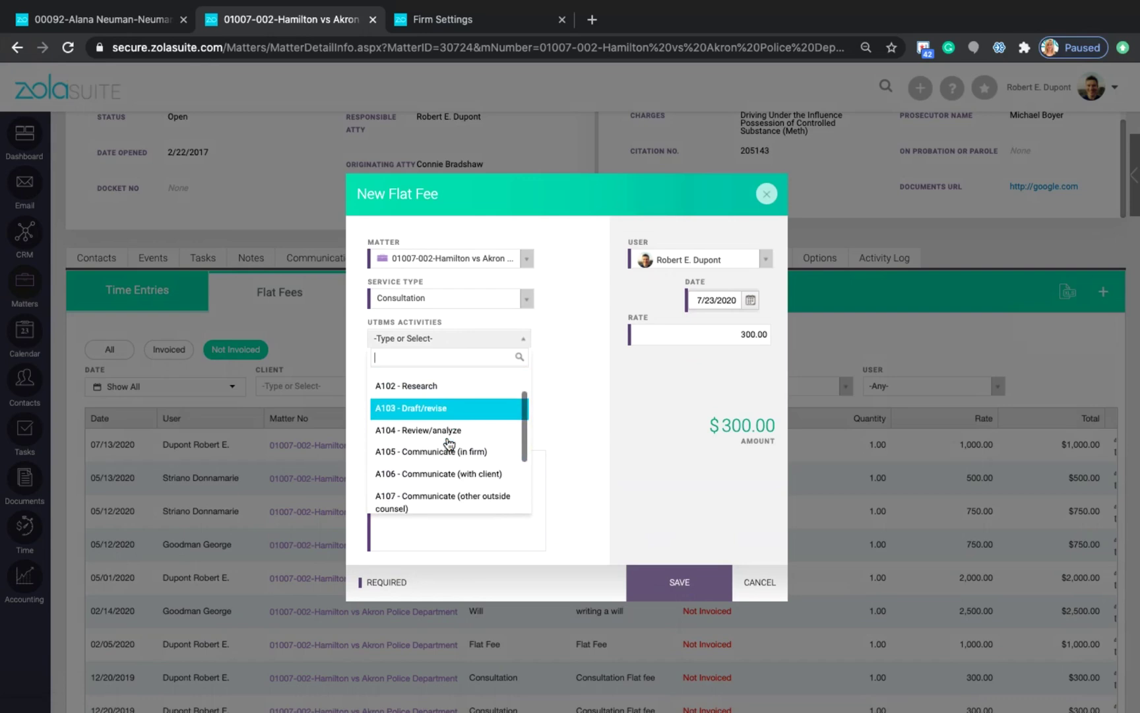
scroll(449, 443, "down", 2)
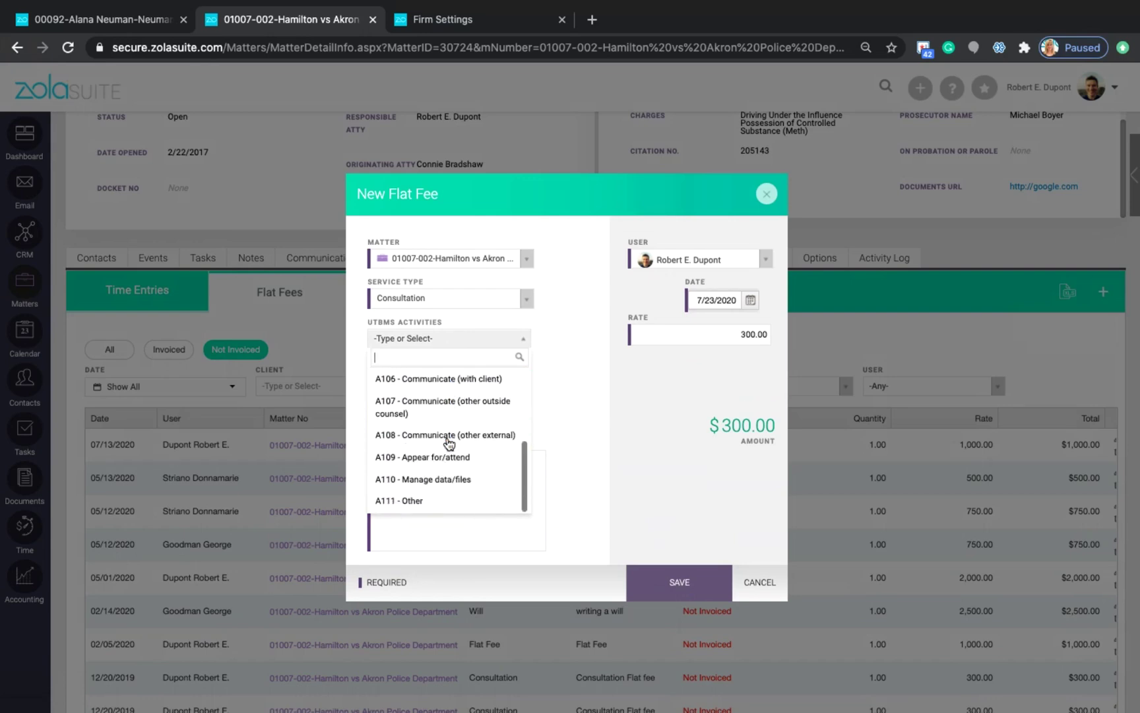
left_click(449, 482)
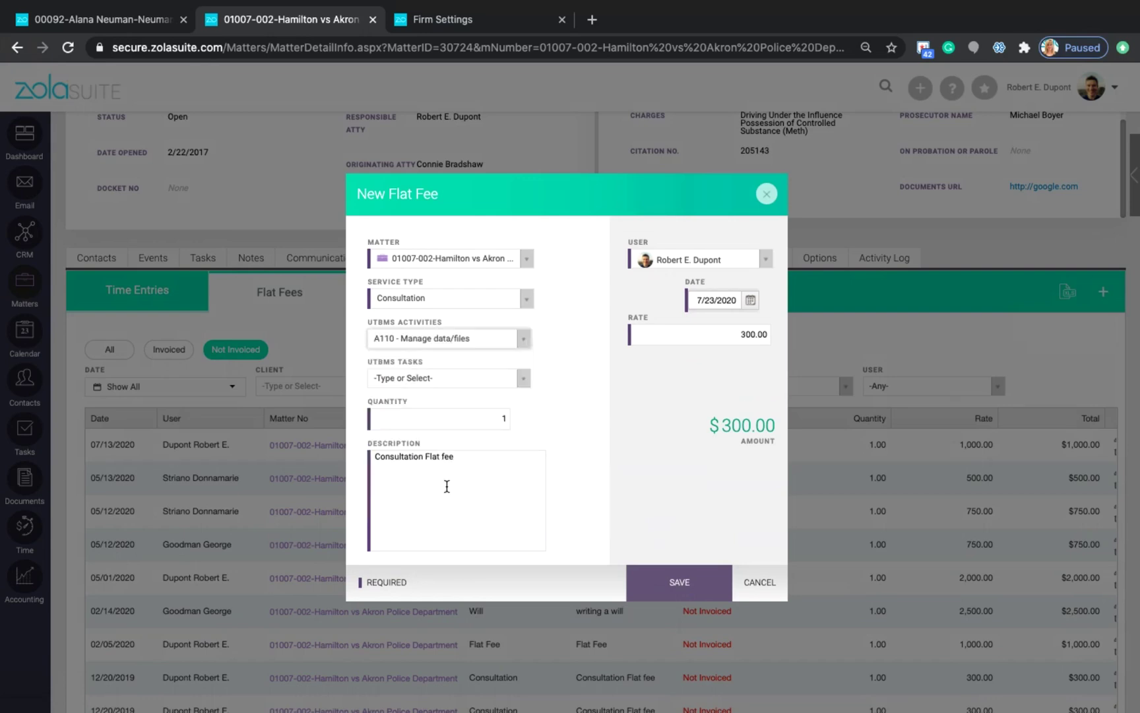
Set the new flat fee's UTBMS task to TR71 - Opinion Preparation and discard the flat fee without saving.
left_click(424, 381)
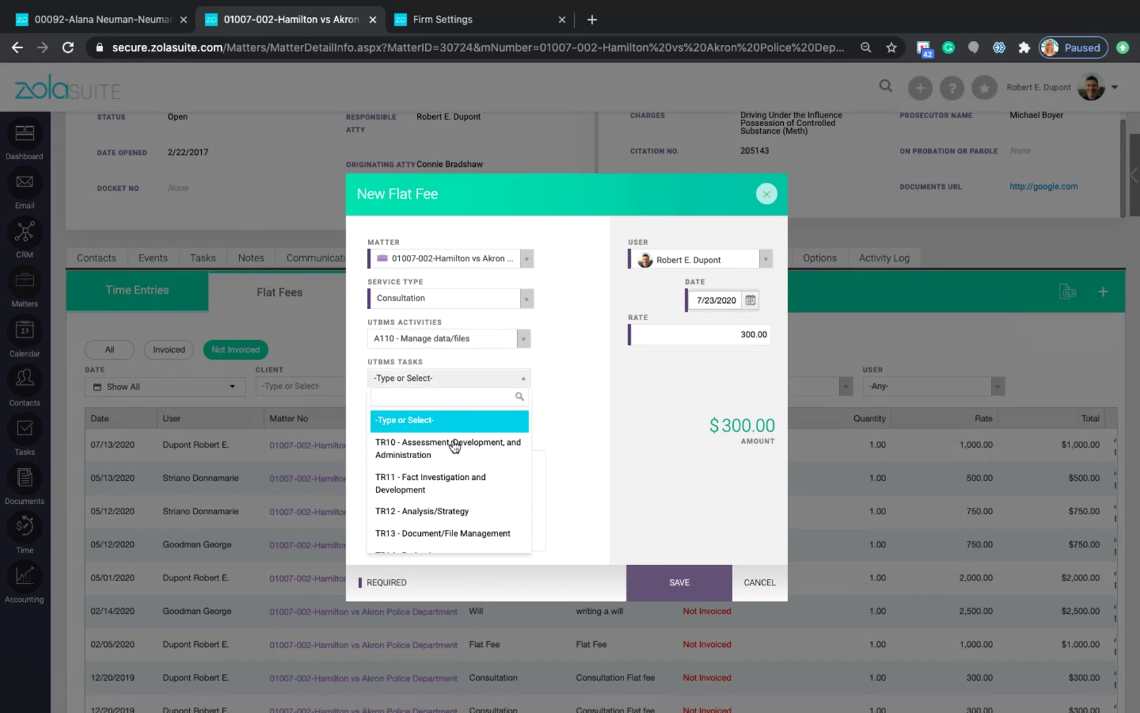
scroll(454, 473, "down", 5)
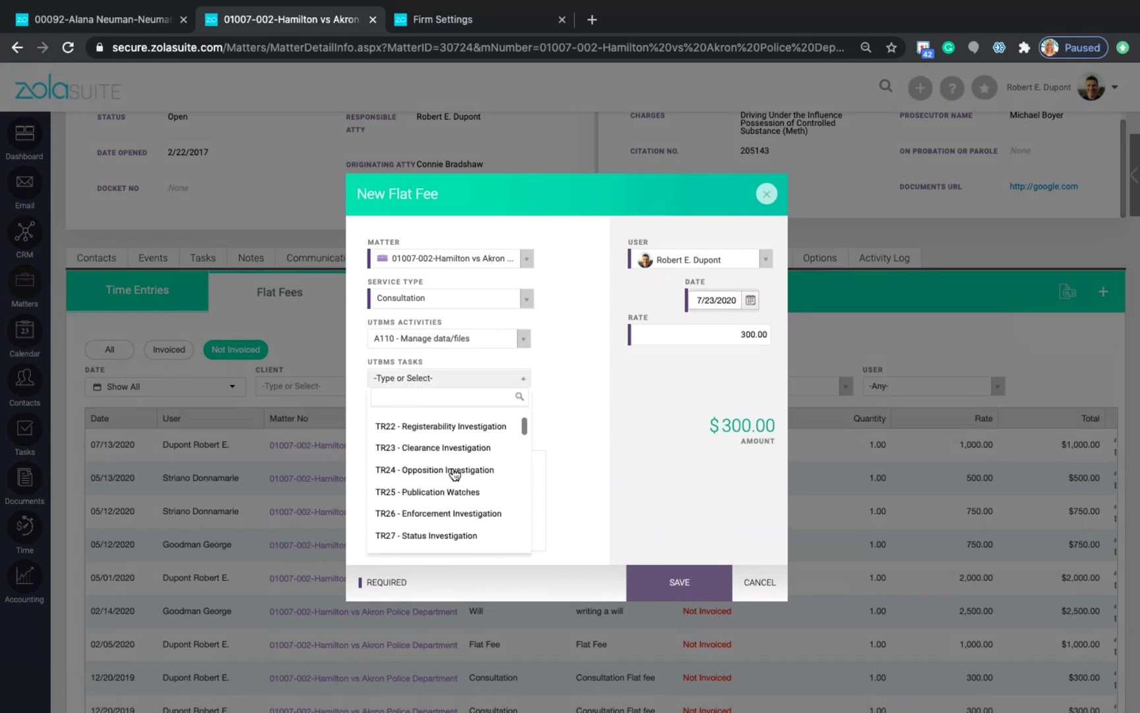
scroll(452, 471, "down", 3)
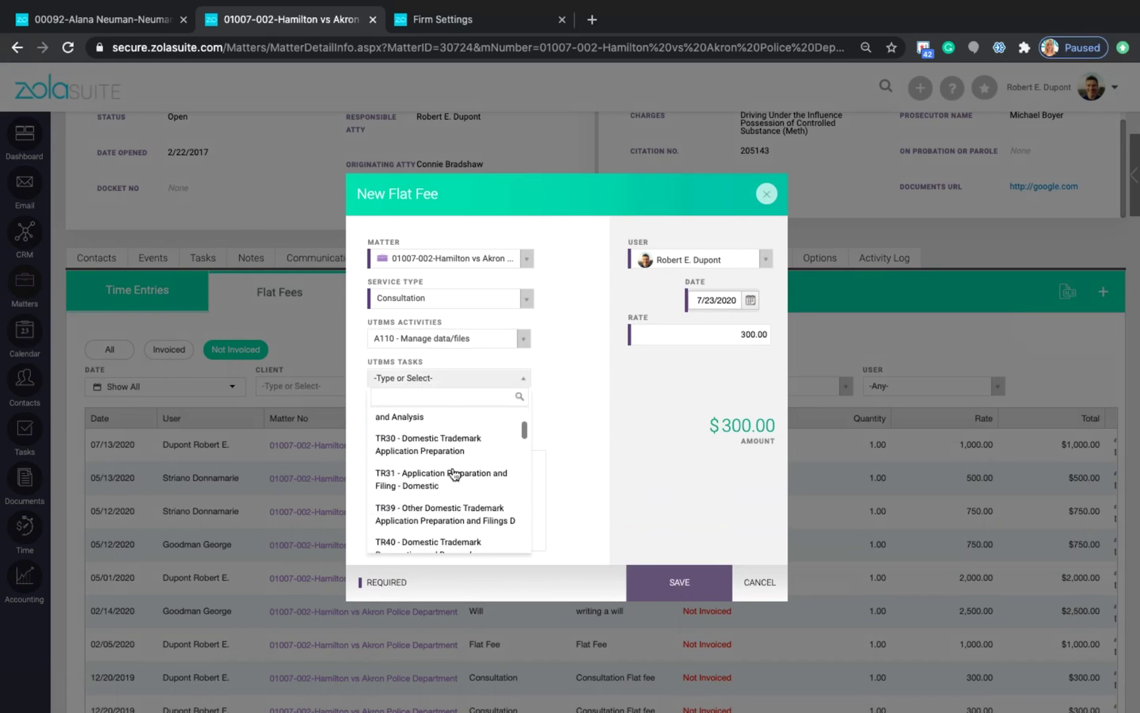
scroll(454, 474, "down", 4)
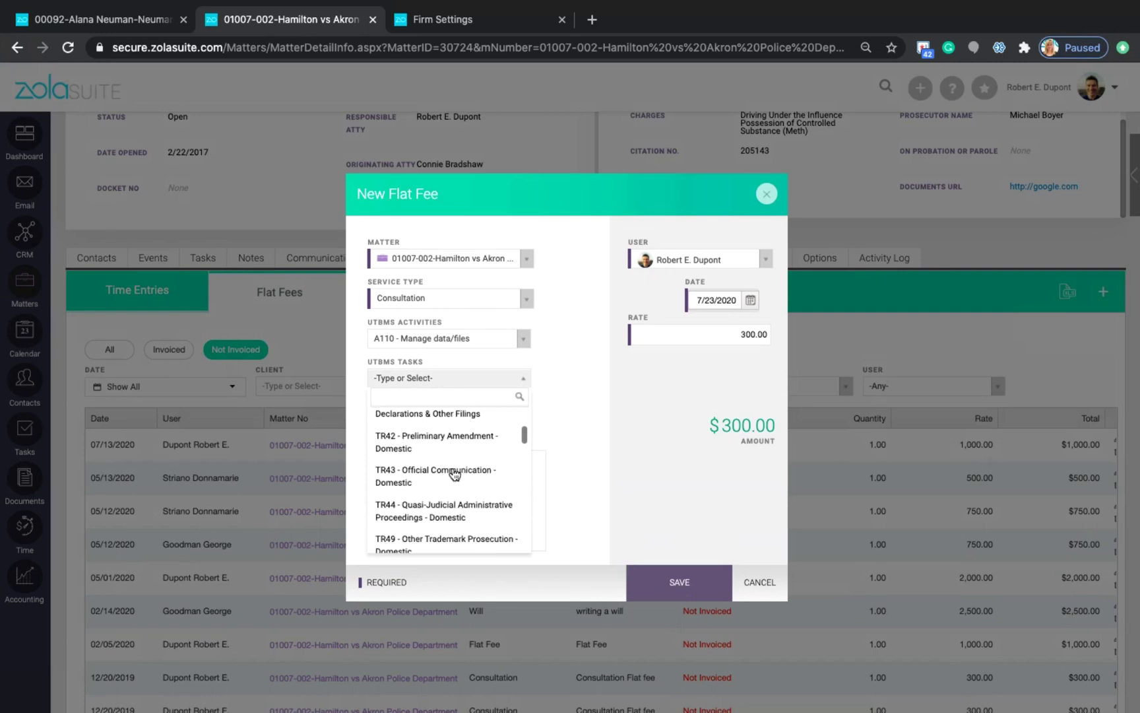
scroll(454, 474, "down", 5)
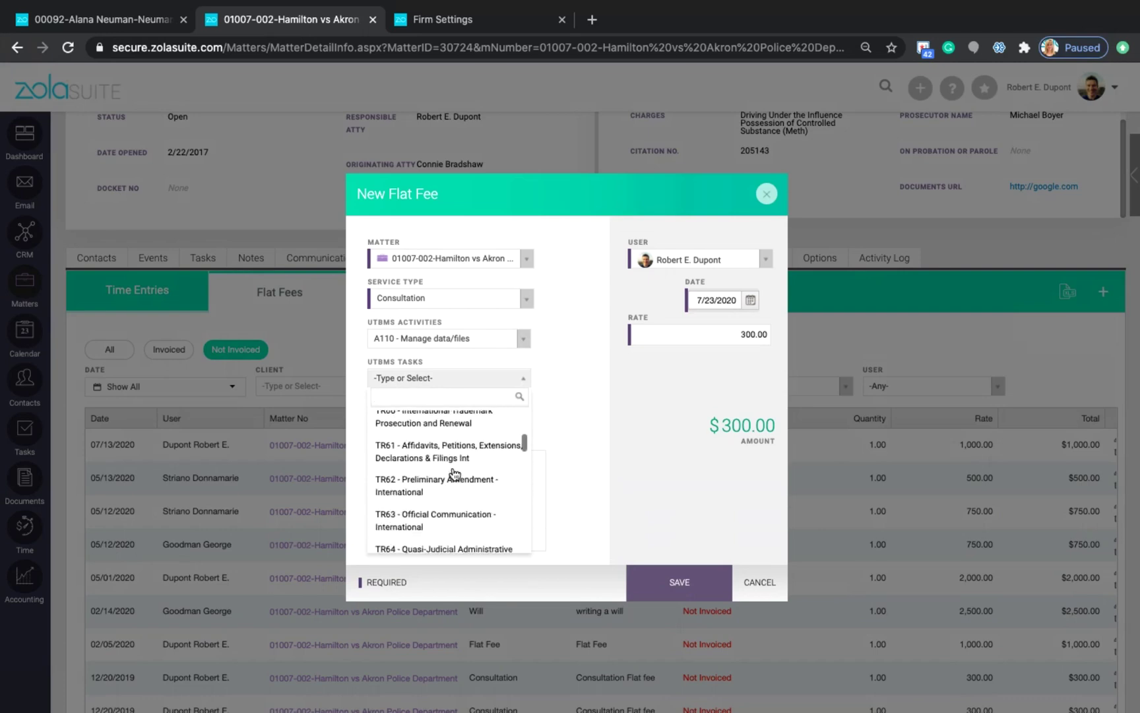
scroll(454, 474, "down", 4)
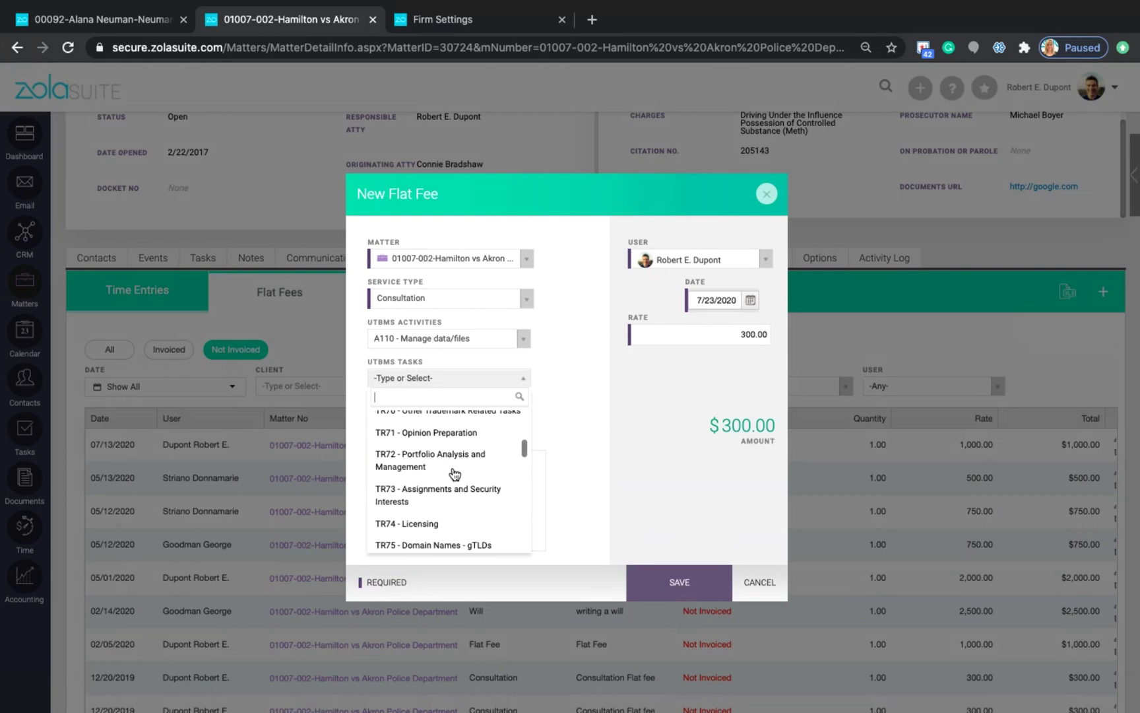
left_click(443, 432)
left_click(502, 417)
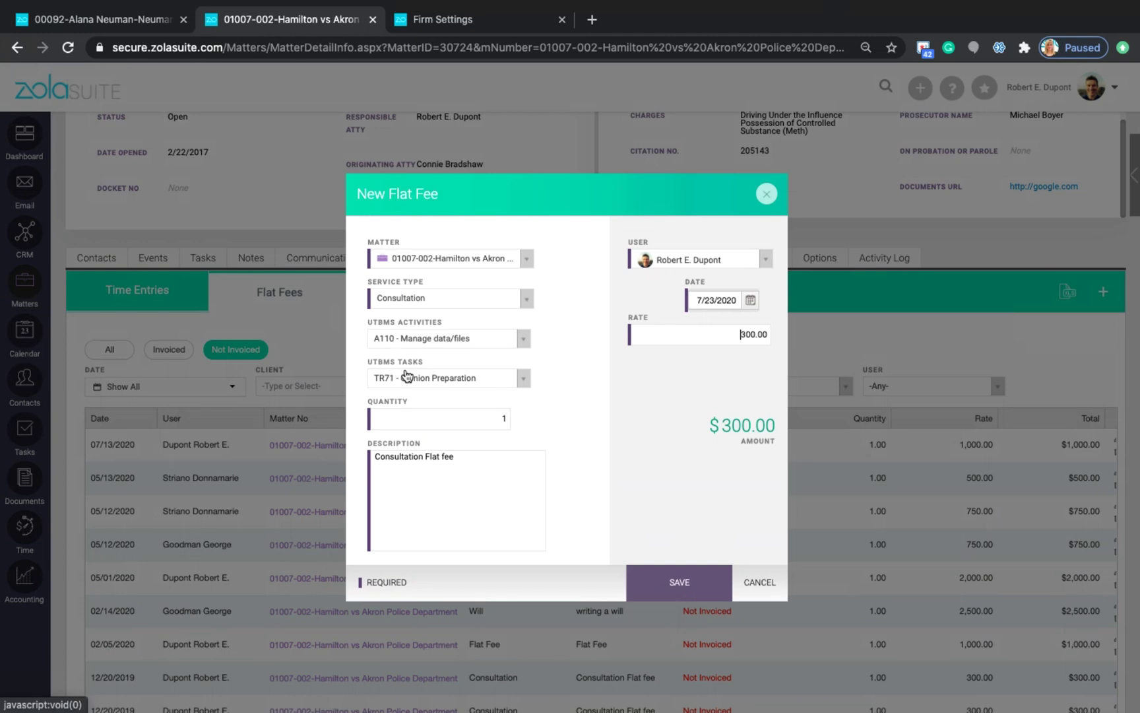
left_click(772, 585)
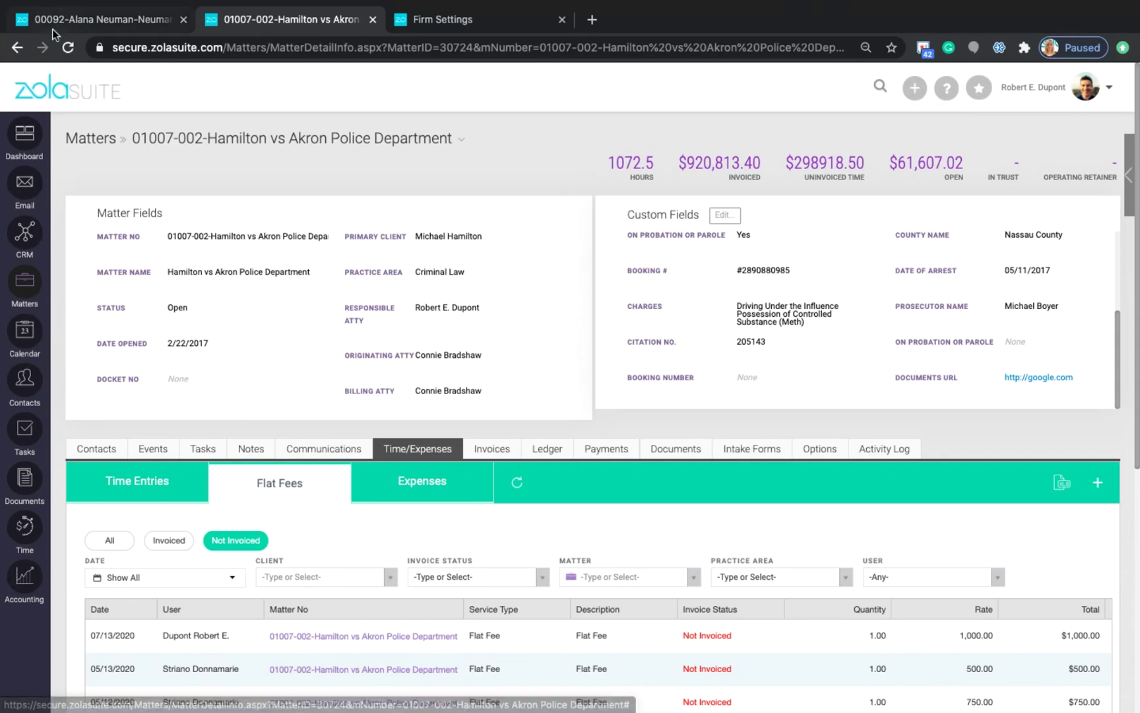
Return to the divorce client's open matter and start a new invoice from scratch for that matter.
key("ctrl+shift+Tab")
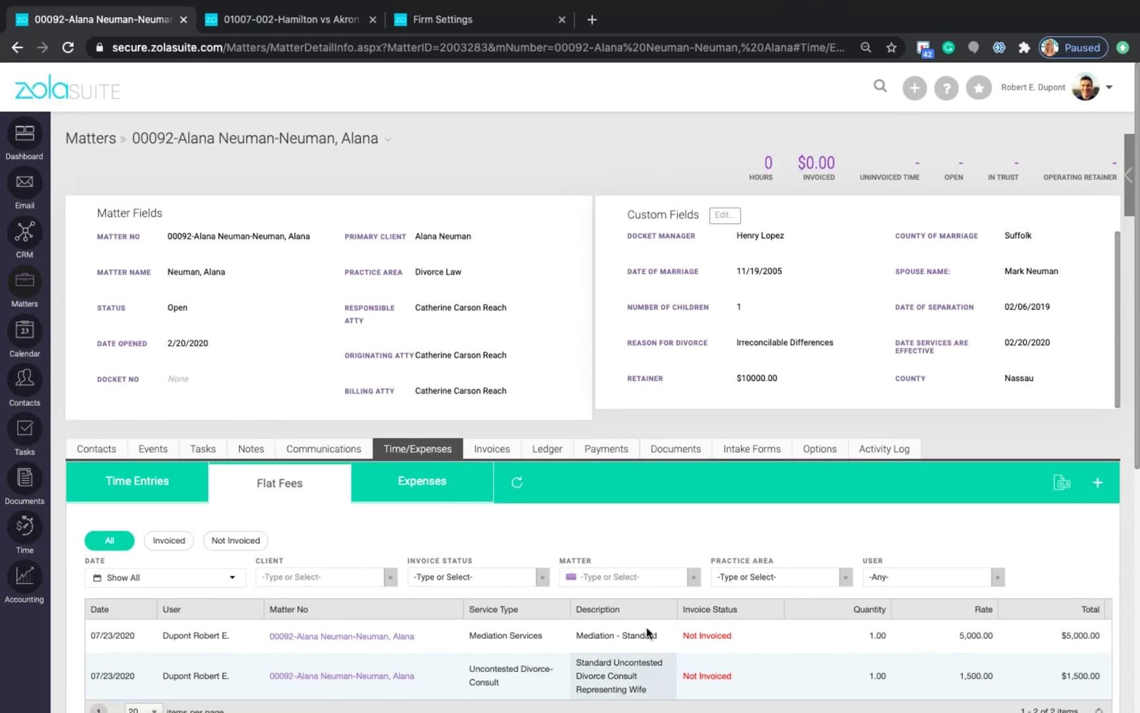
left_click(916, 93)
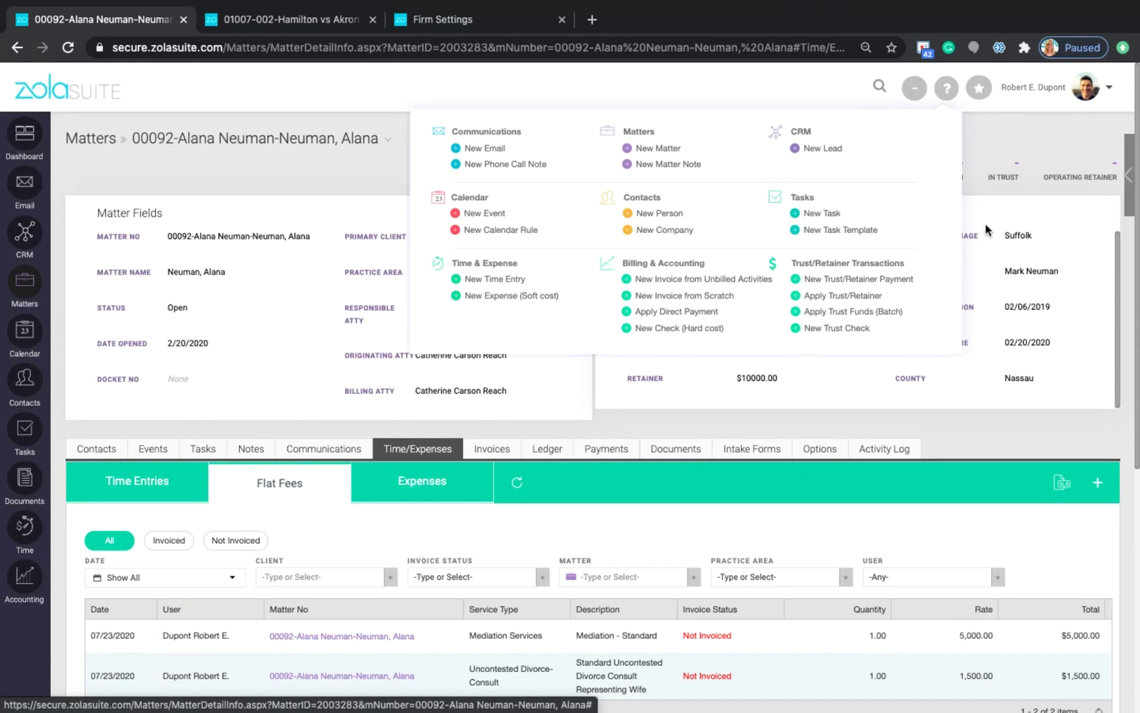
left_click(711, 296)
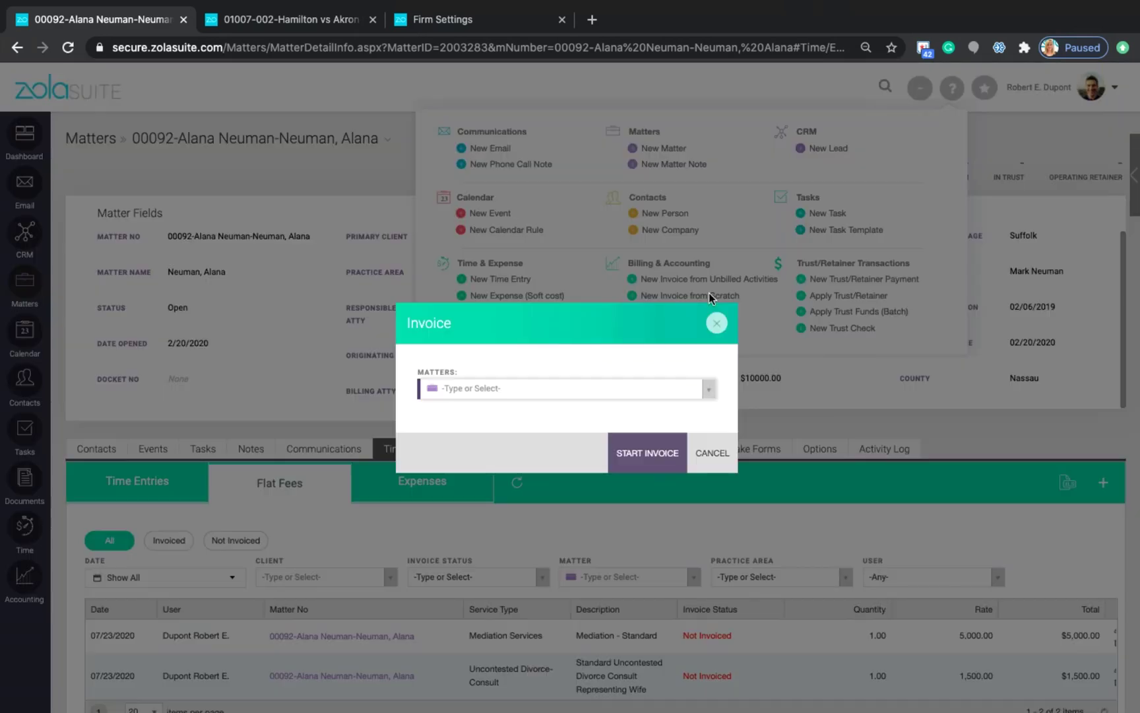
left_click(706, 392)
type("alana")
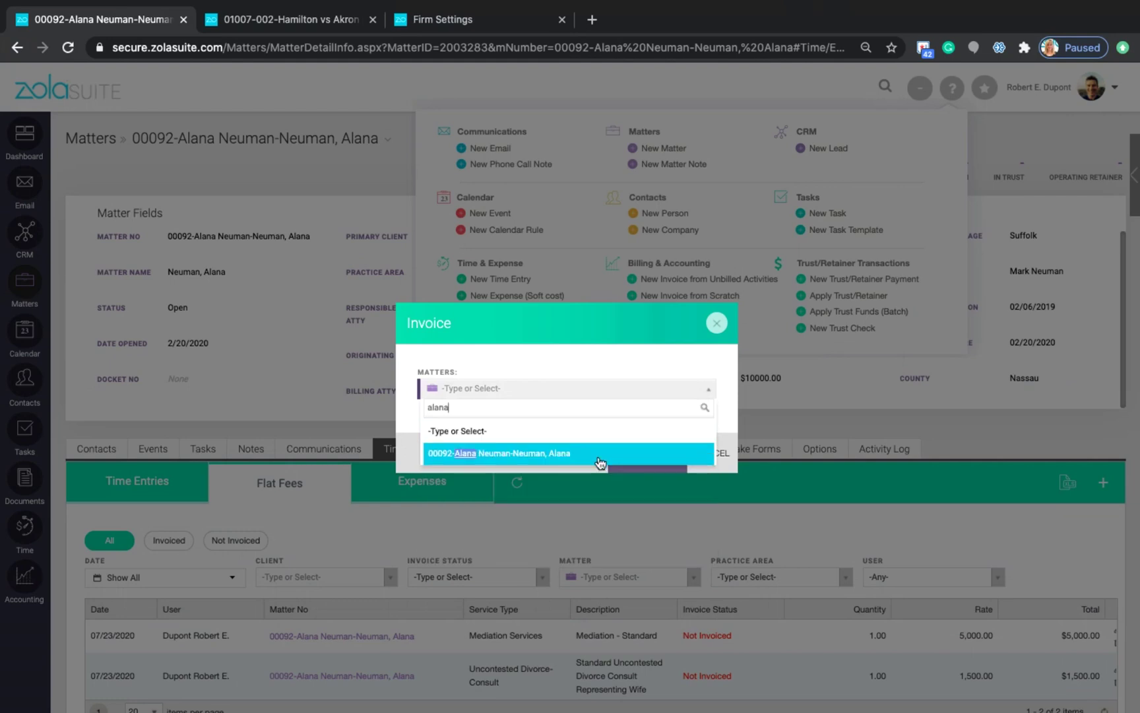
left_click(599, 458)
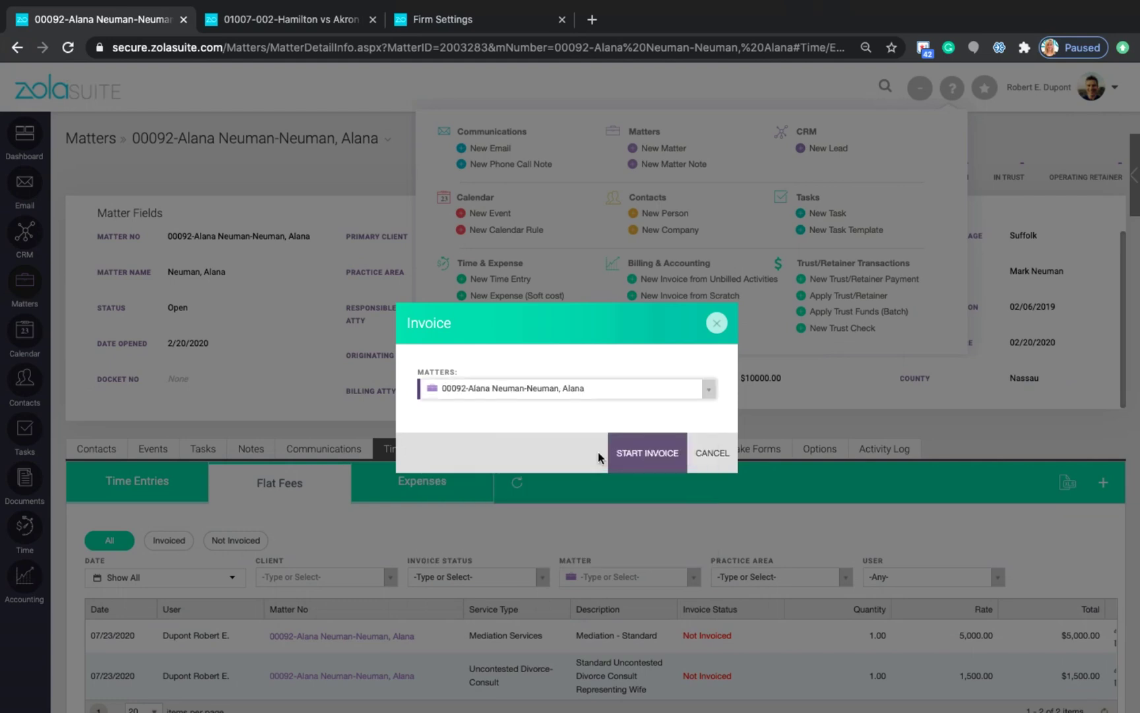
left_click(648, 453)
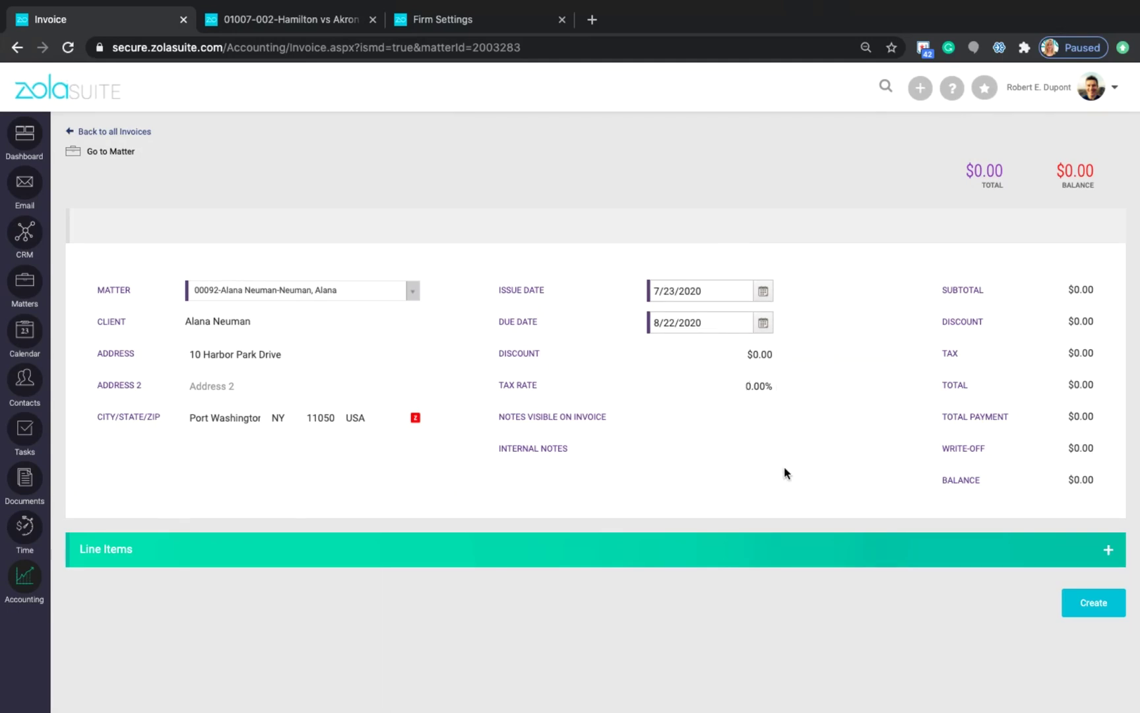
Start a new invoice line item of type Service with the subtype Mediation Services.
left_click(1110, 552)
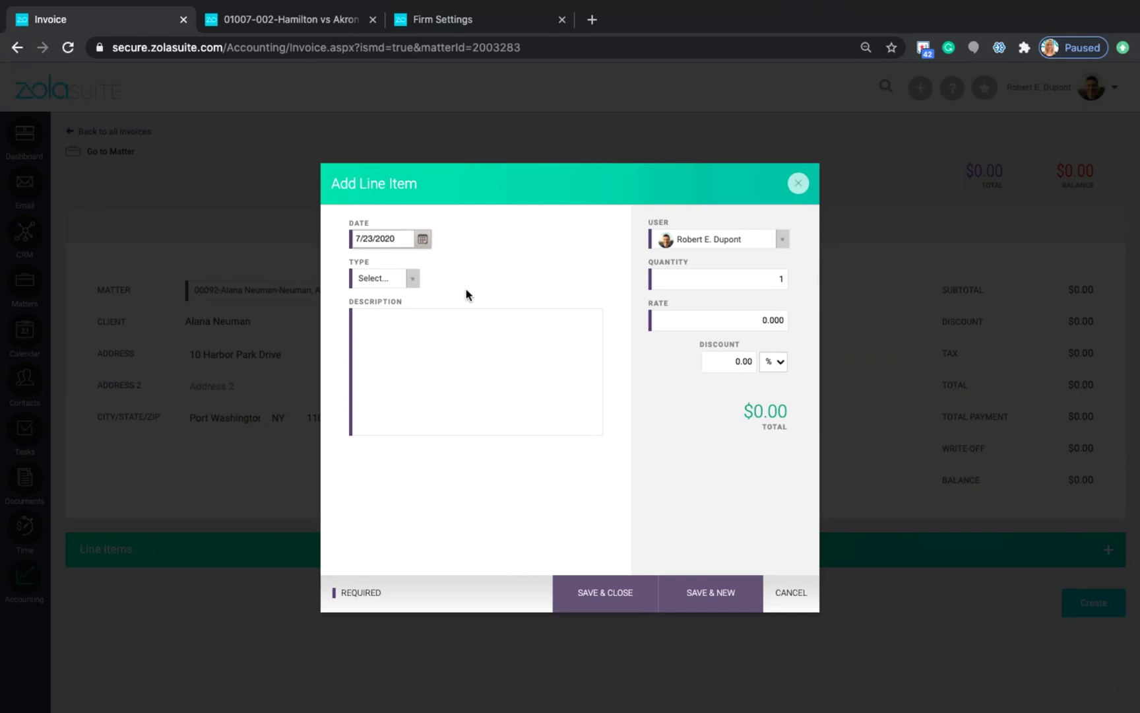
left_click(401, 280)
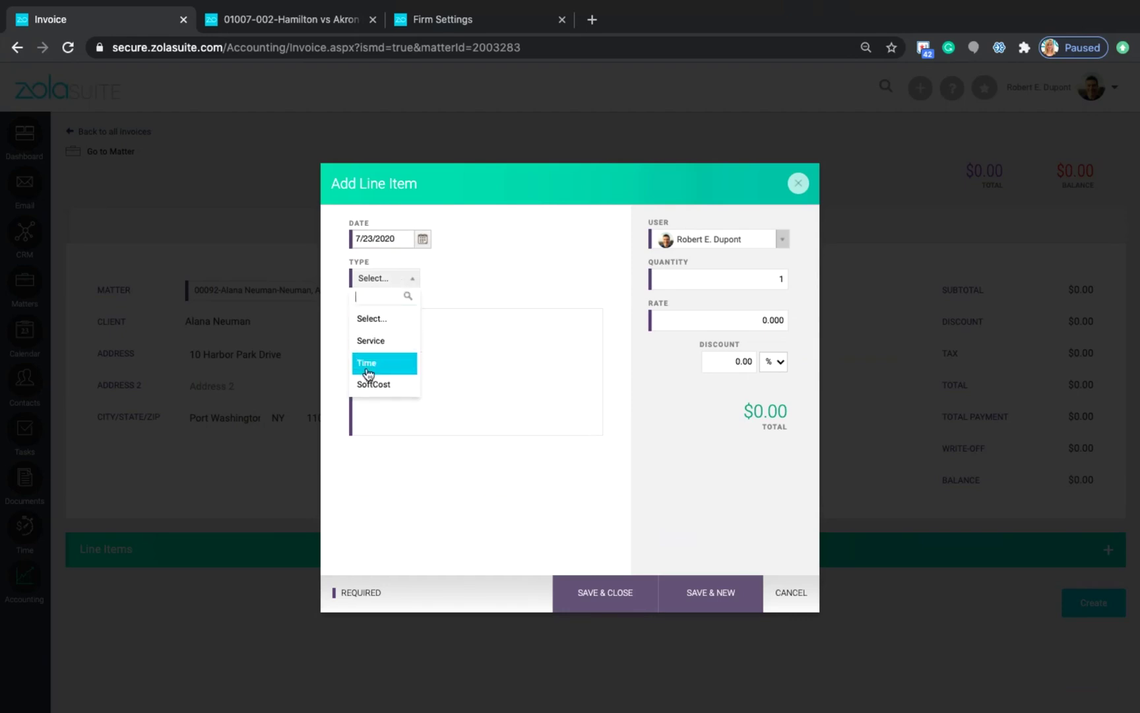
left_click(364, 346)
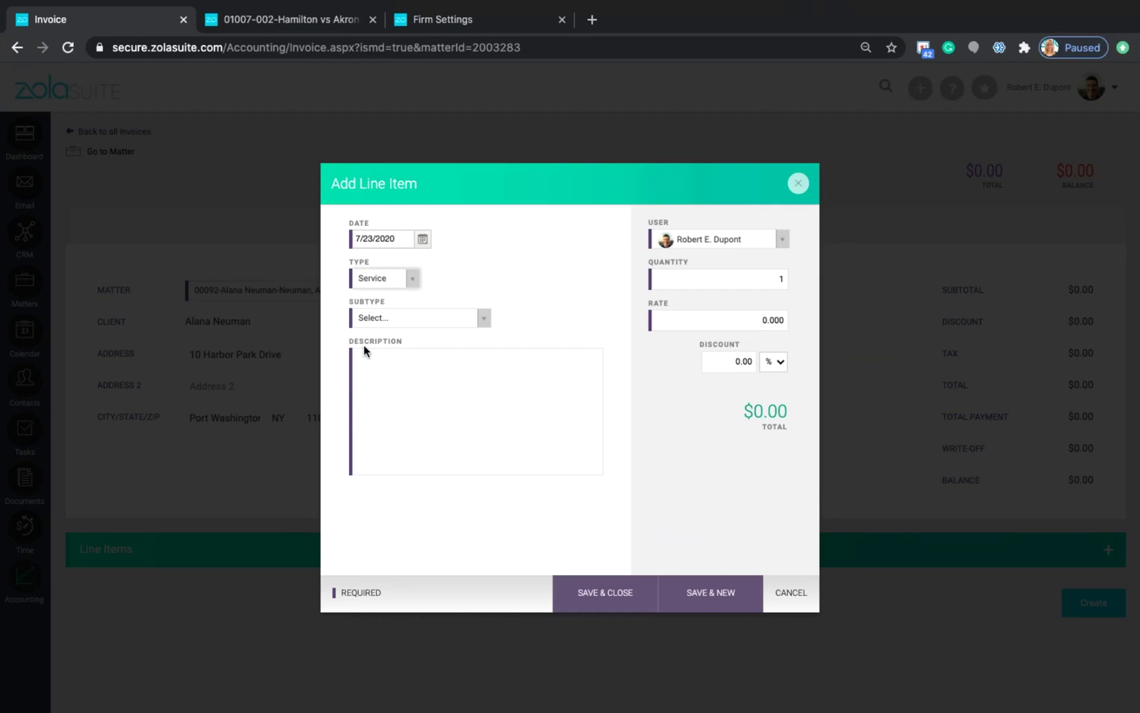
left_click(422, 322)
scroll(409, 396, "down", 5)
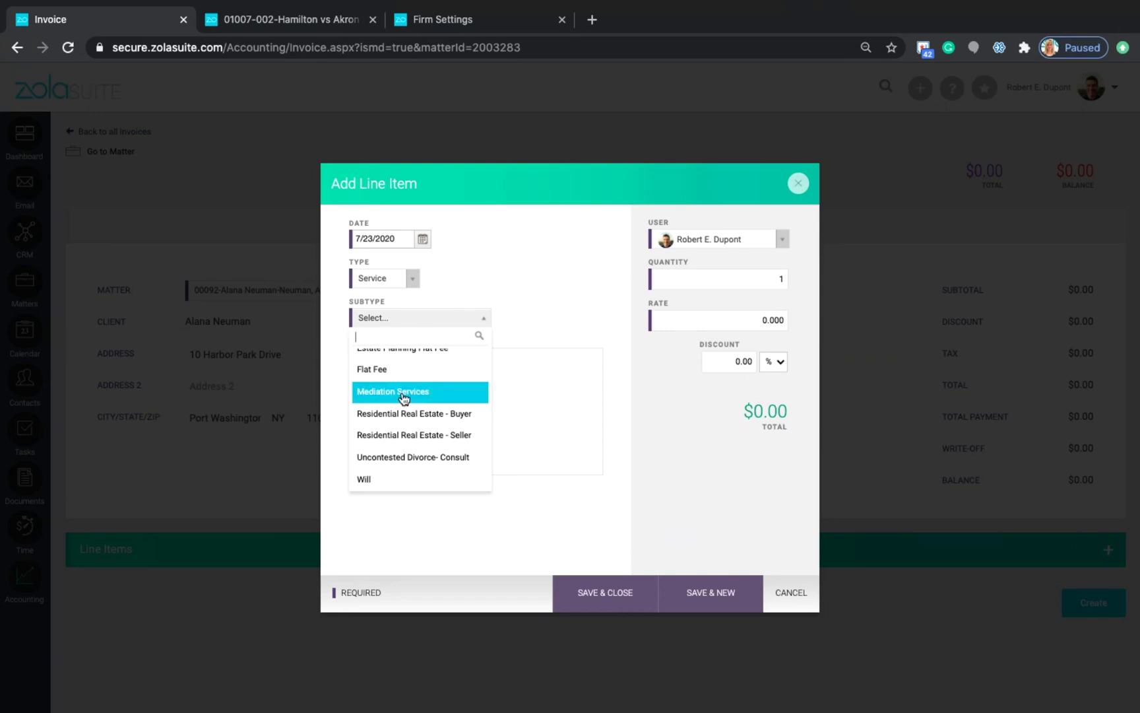
left_click(404, 394)
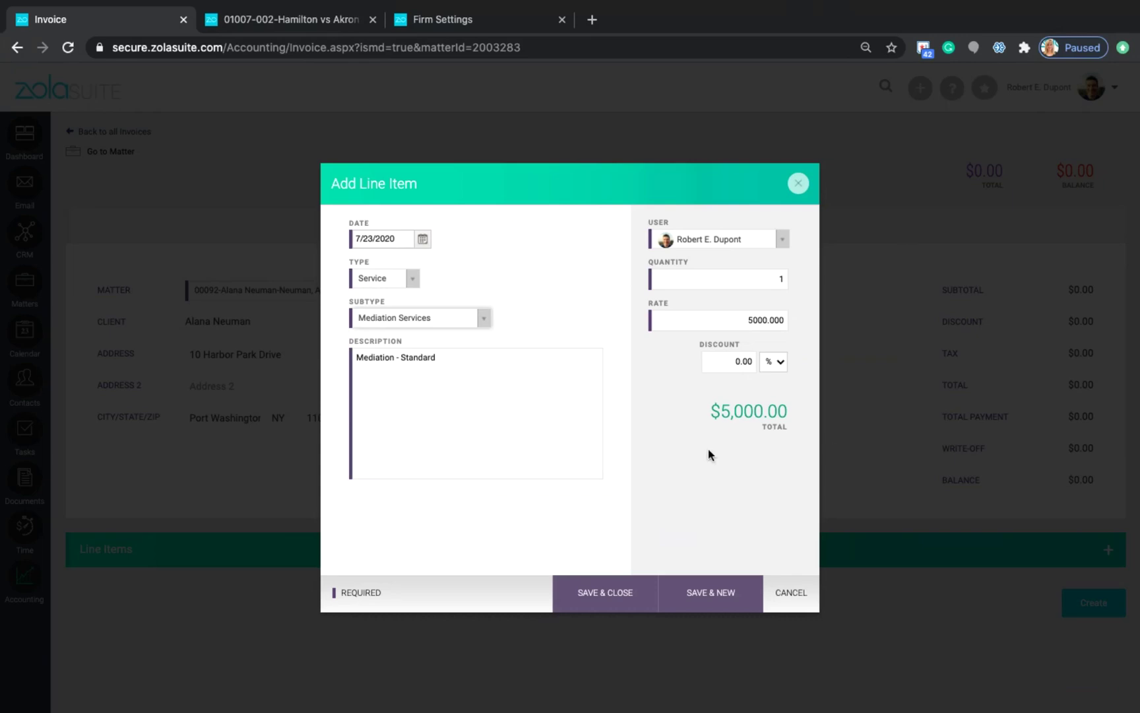
Save the Mediation Services line item without a discount and create the invoice.
left_click(738, 361)
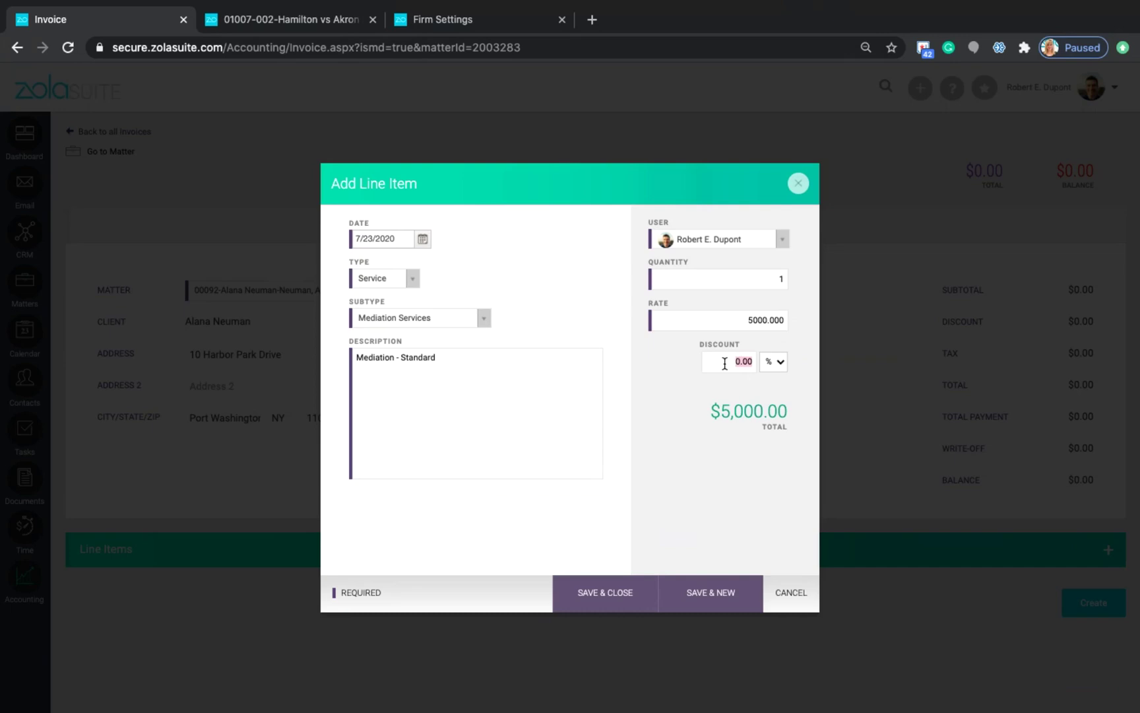
left_click(782, 364)
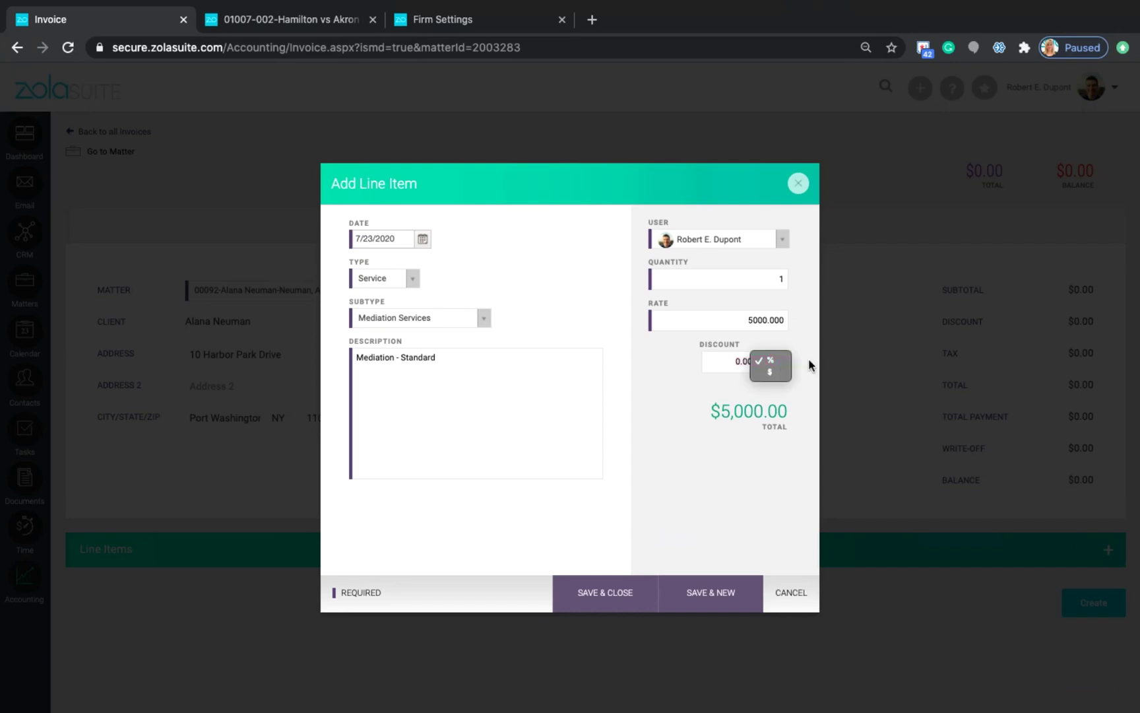
left_click(811, 365)
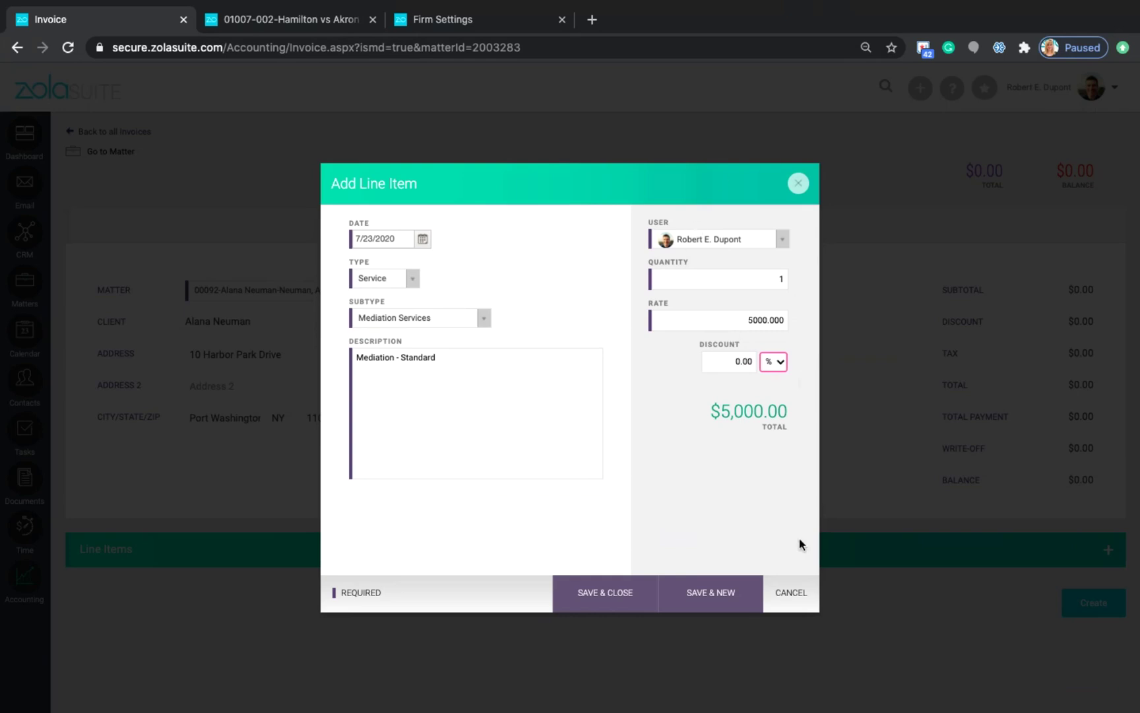
left_click(609, 600)
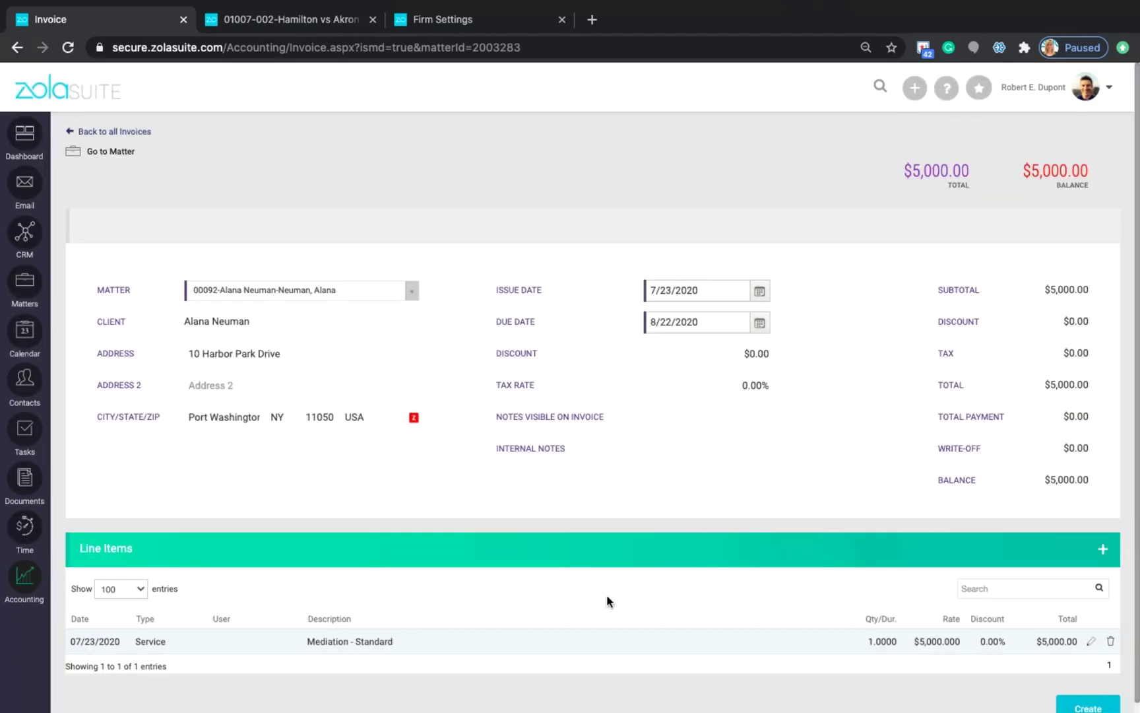
scroll(607, 594, "down", 1)
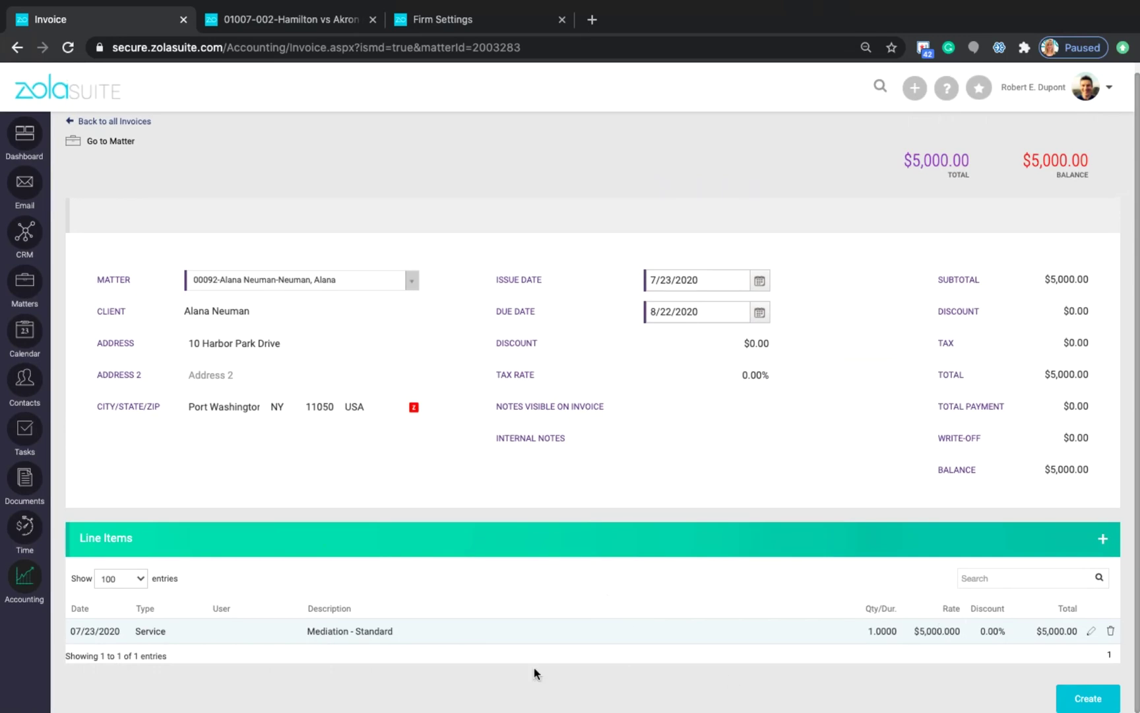
left_click(1088, 698)
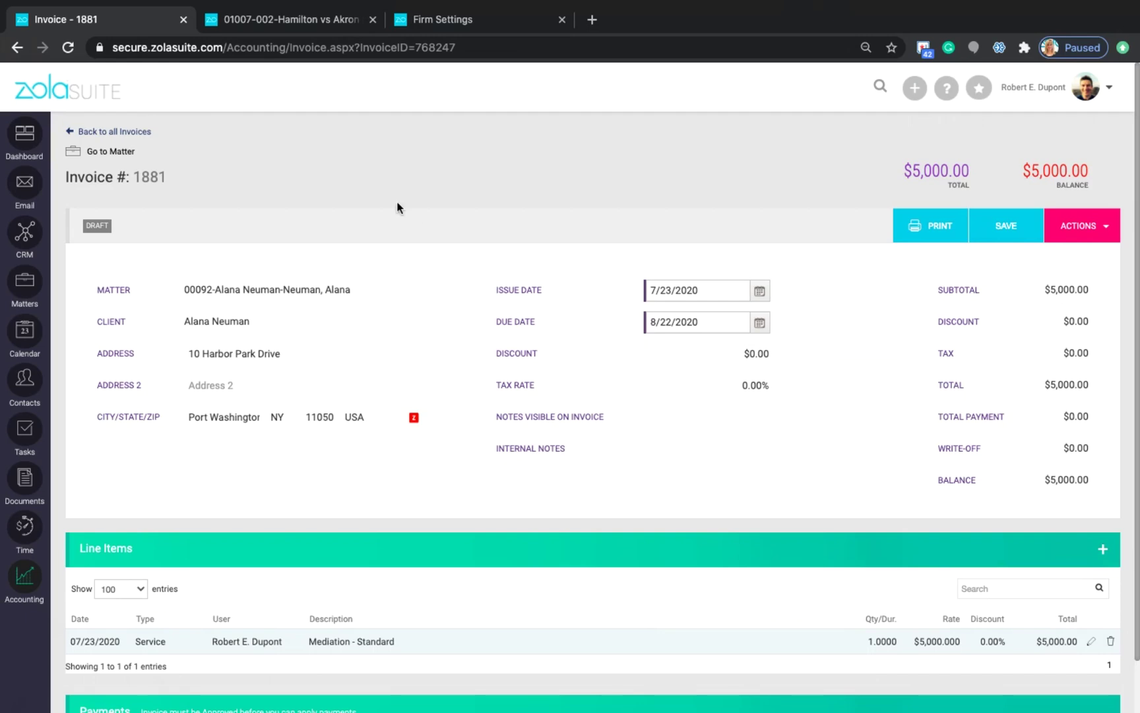
Mark Flat Fee Productivity as a favorite among the accounting reports and check the list of favorite reports.
left_click(25, 578)
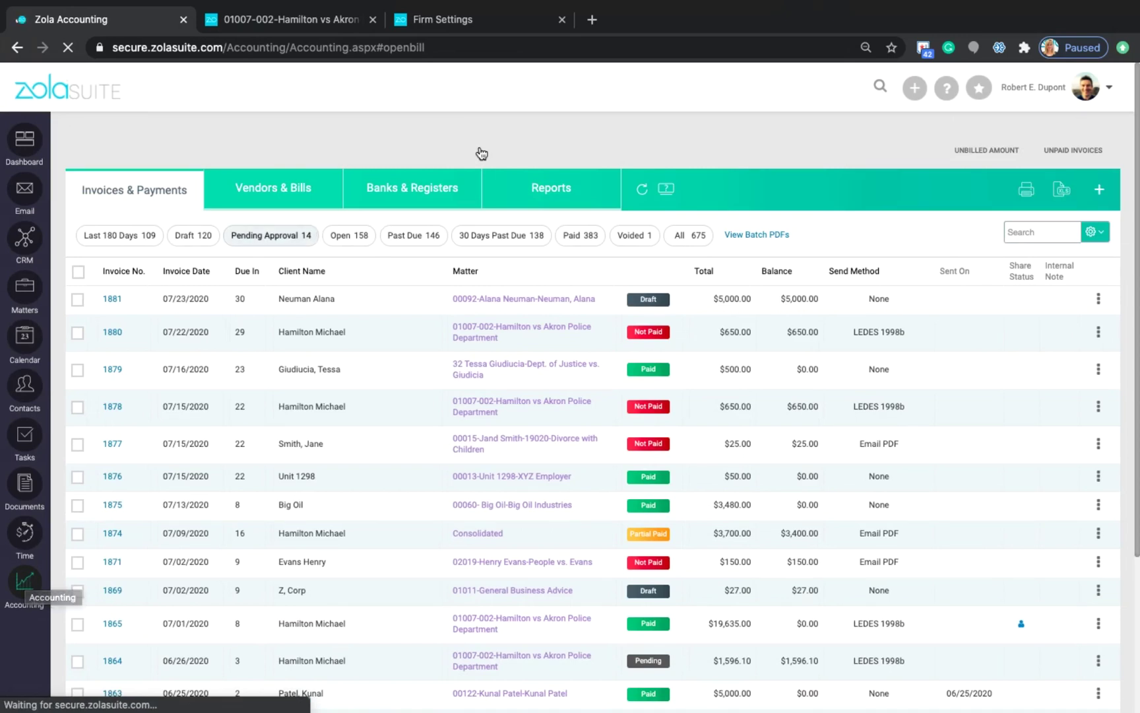
left_click(555, 187)
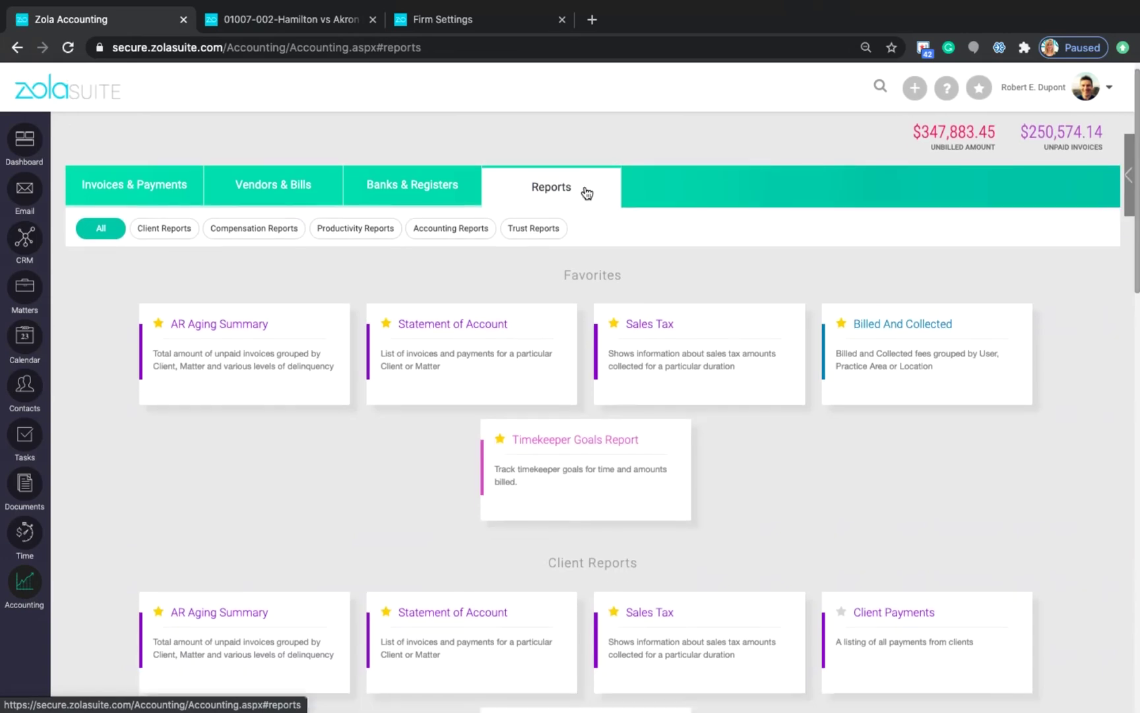
scroll(872, 291, "down", 3)
scroll(872, 291, "down", 6)
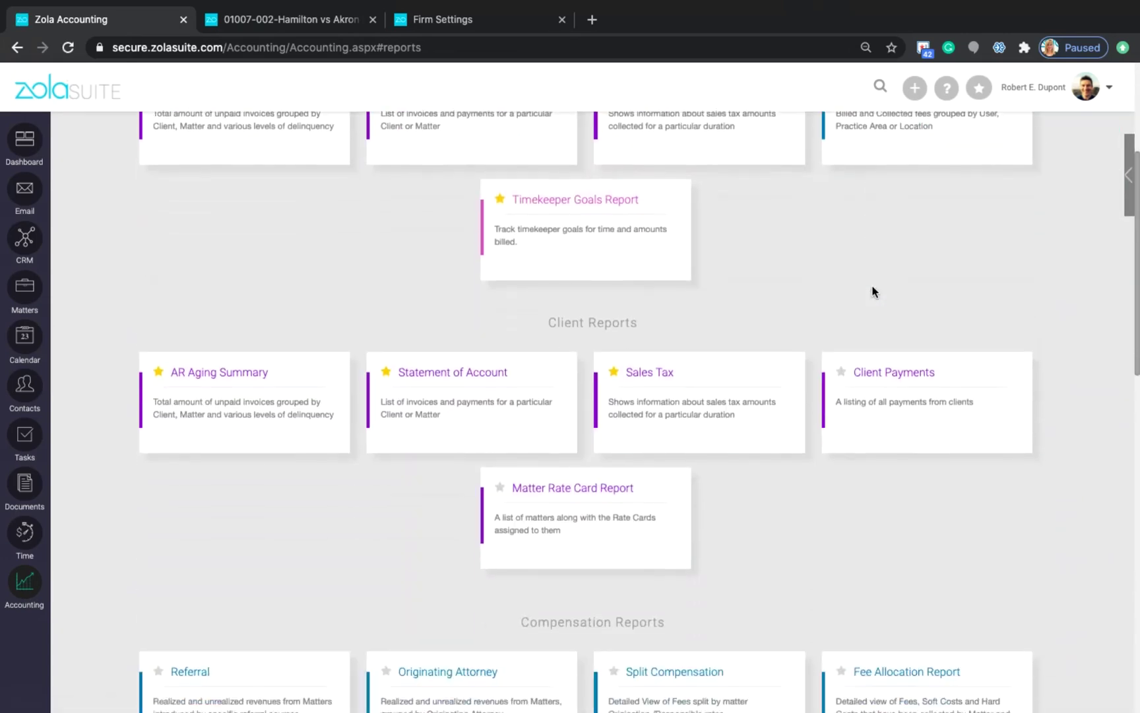
scroll(872, 291, "down", 2)
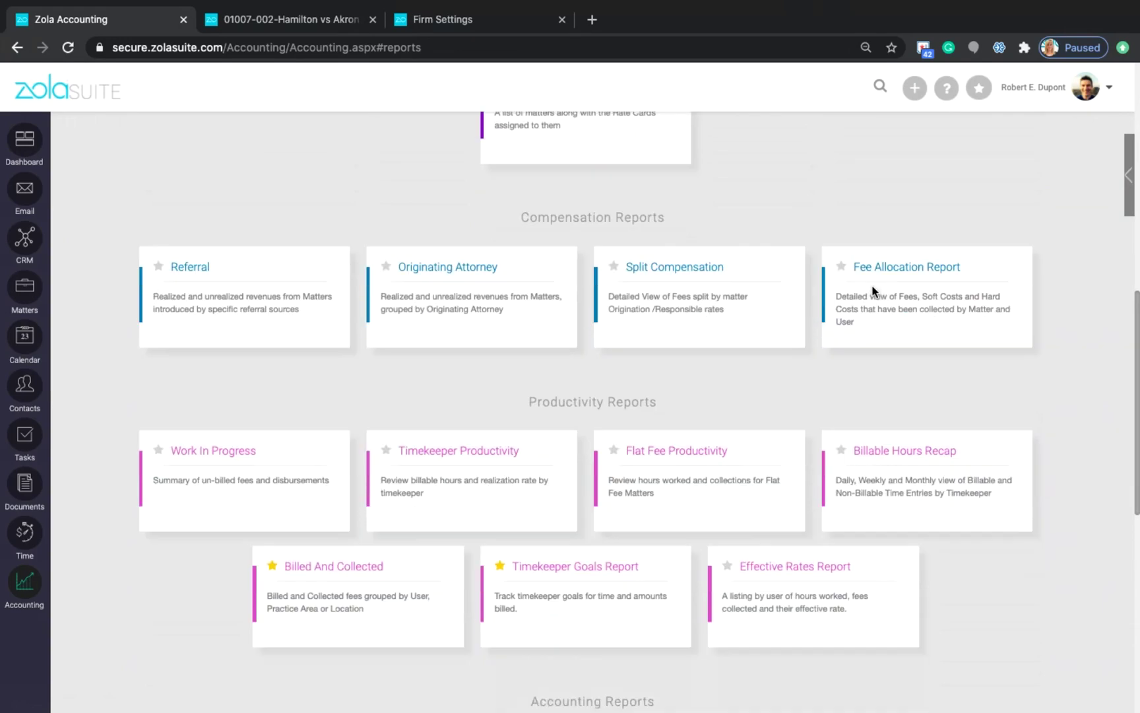
left_click(614, 414)
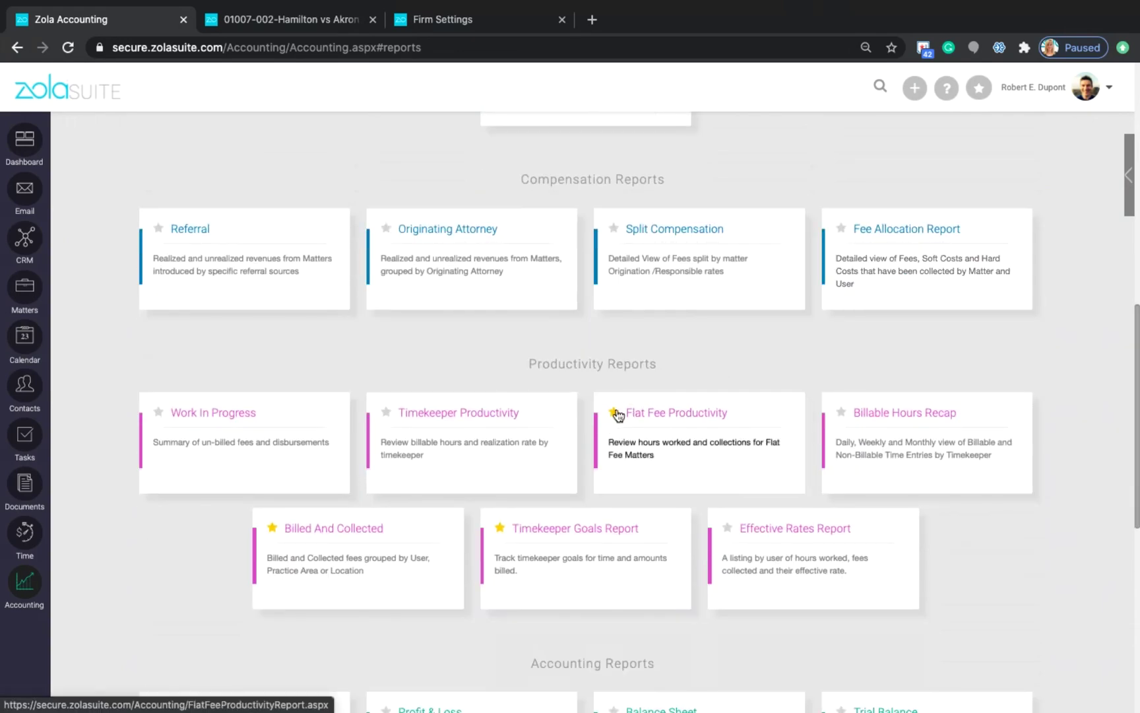
left_click(977, 89)
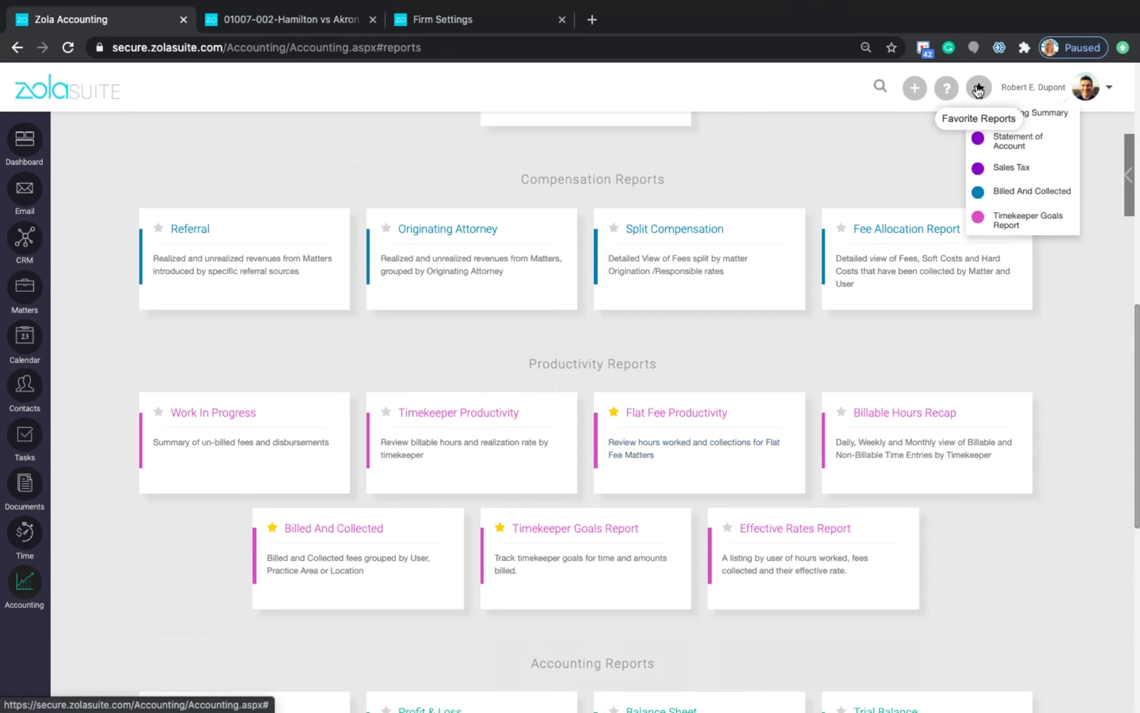
left_click(980, 92)
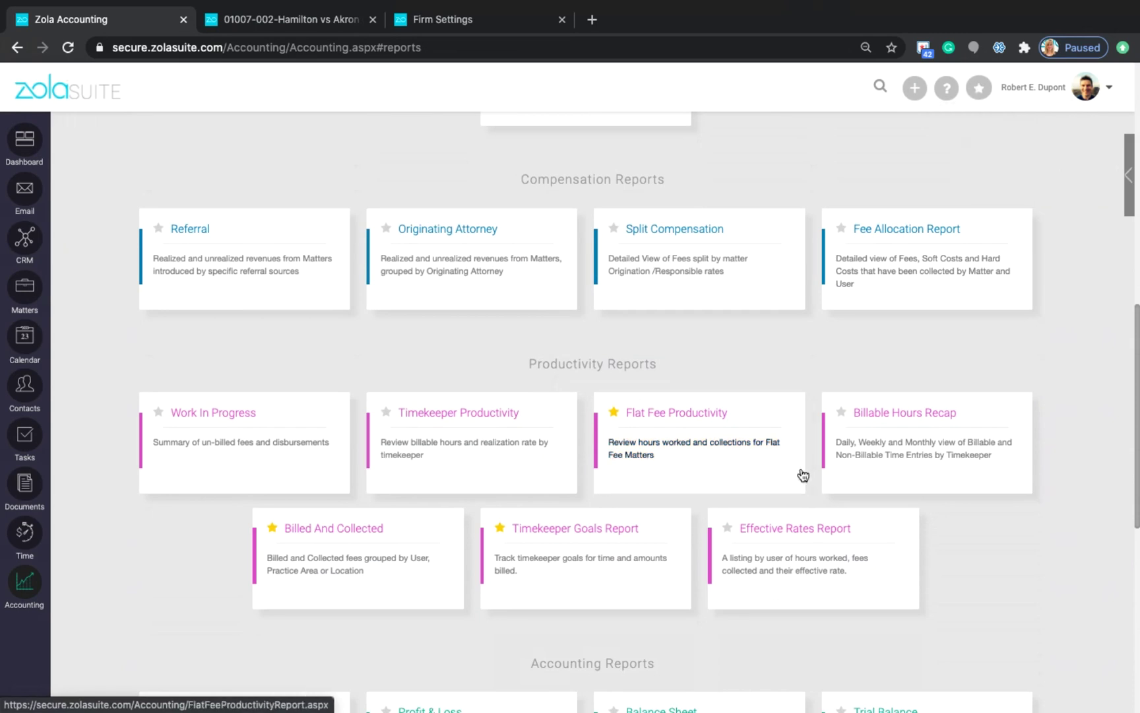
Open the Flat Fee Productivity report and turn on the display of details.
left_click(714, 413)
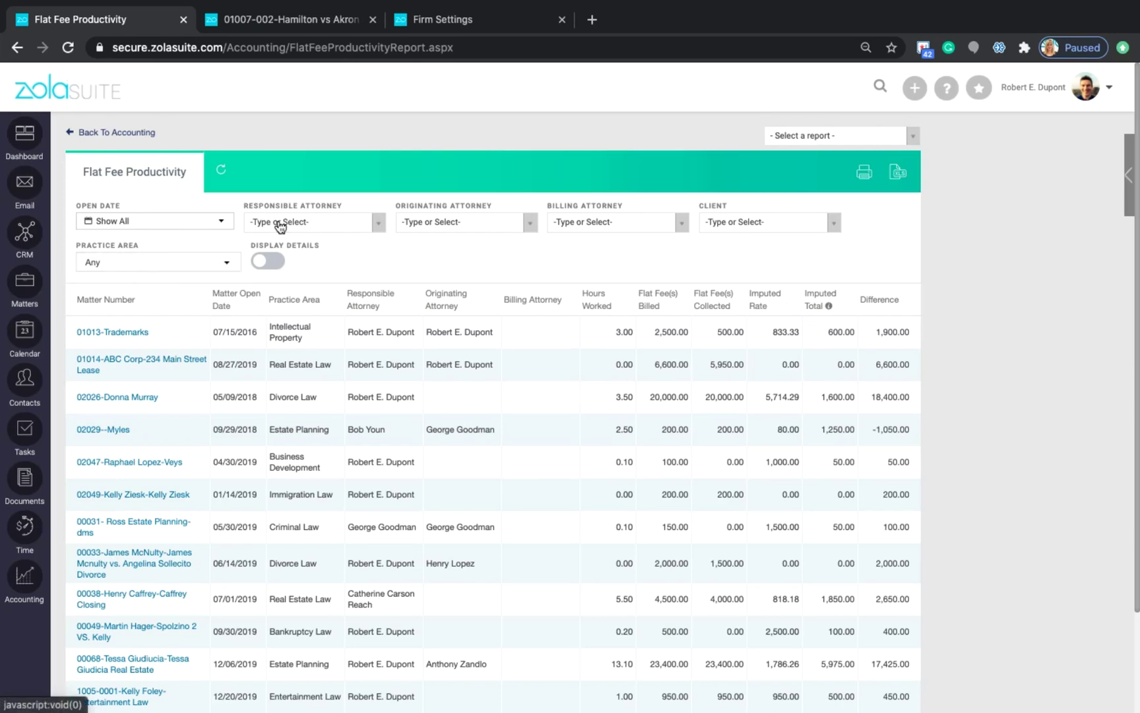
left_click(269, 262)
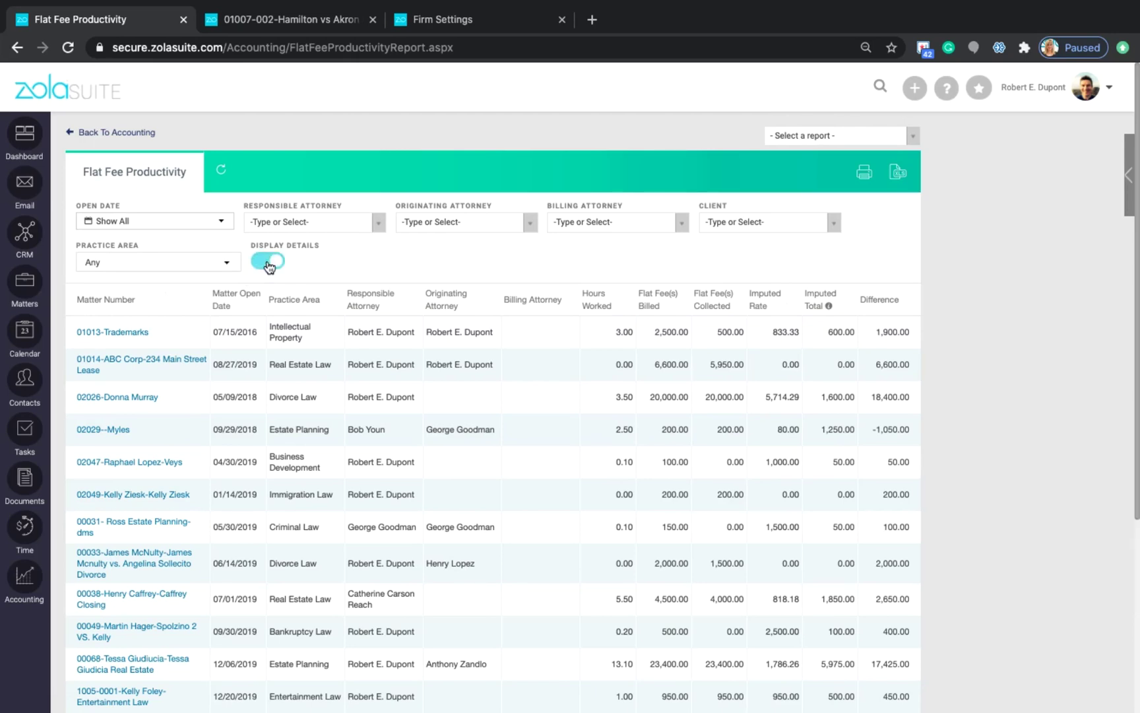
scroll(269, 266, "down", 3)
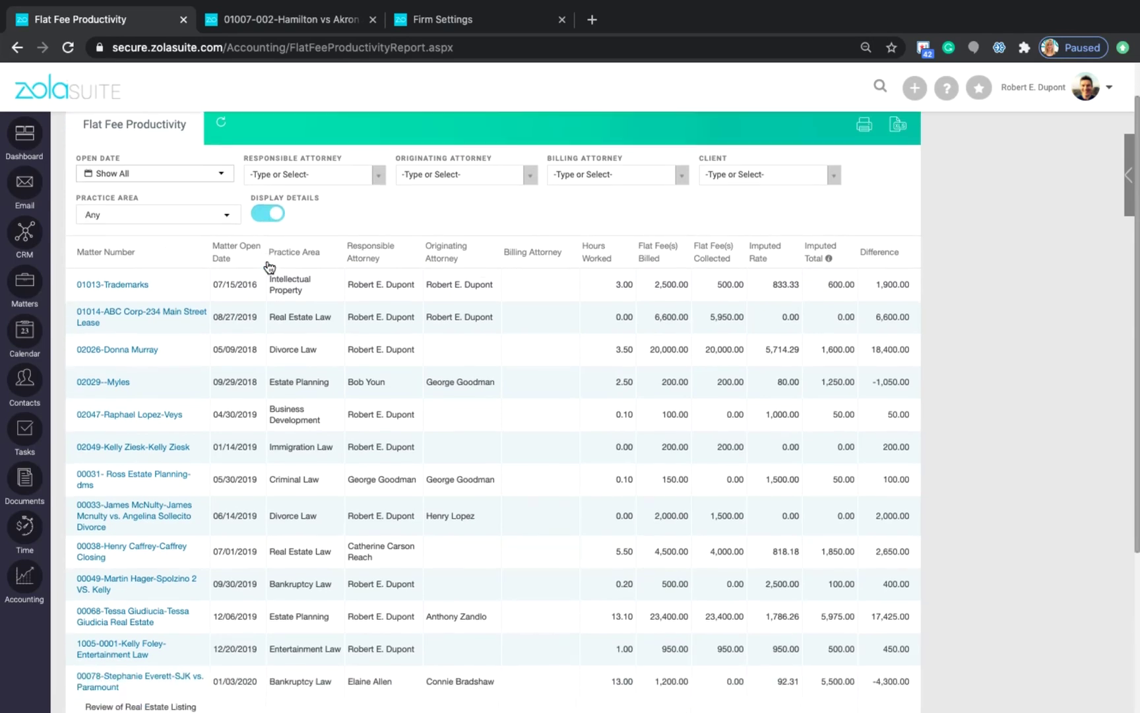
Hide the report's details and display them again to compare the flat-fee entries under the SJK vs. Paramount matter.
scroll(268, 264, "down", 1)
scroll(268, 262, "up", 3)
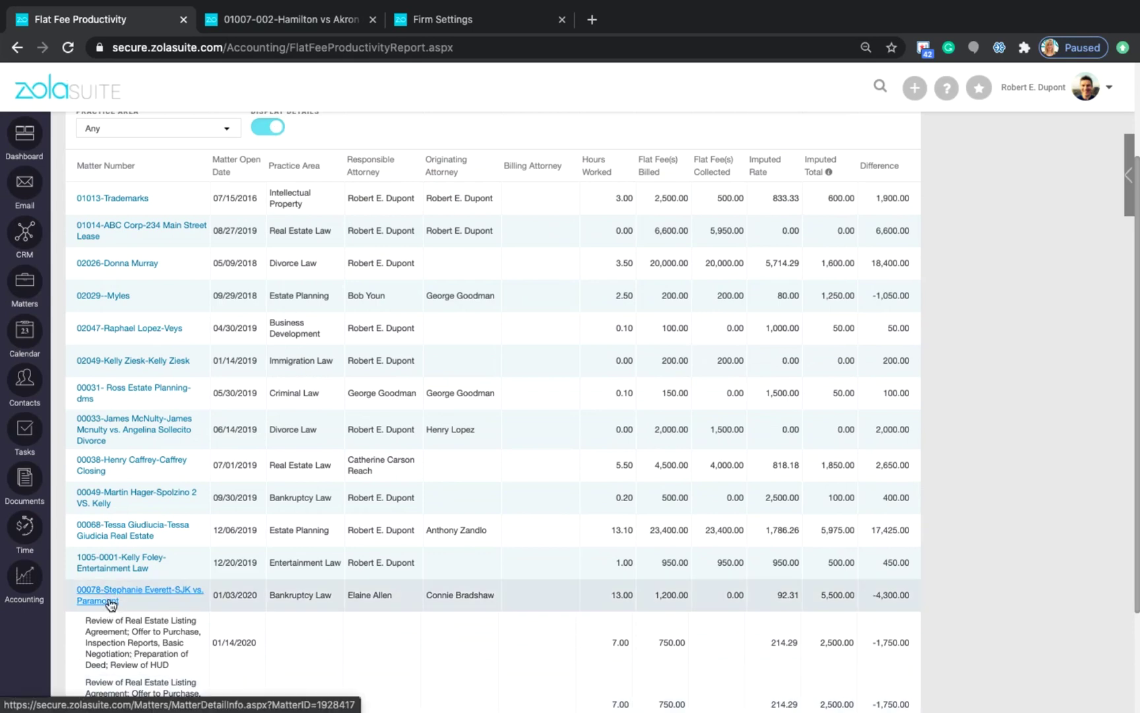
left_click(275, 131)
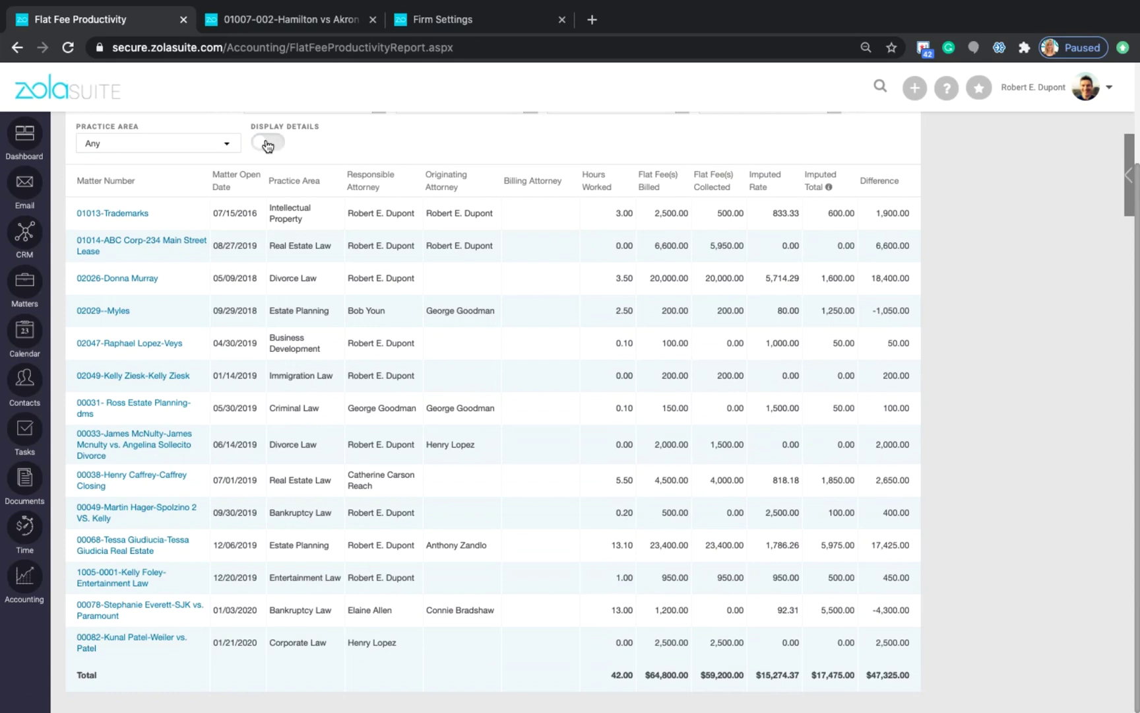
left_click(267, 144)
scroll(99, 619, "down", 1)
scroll(99, 619, "down", 2)
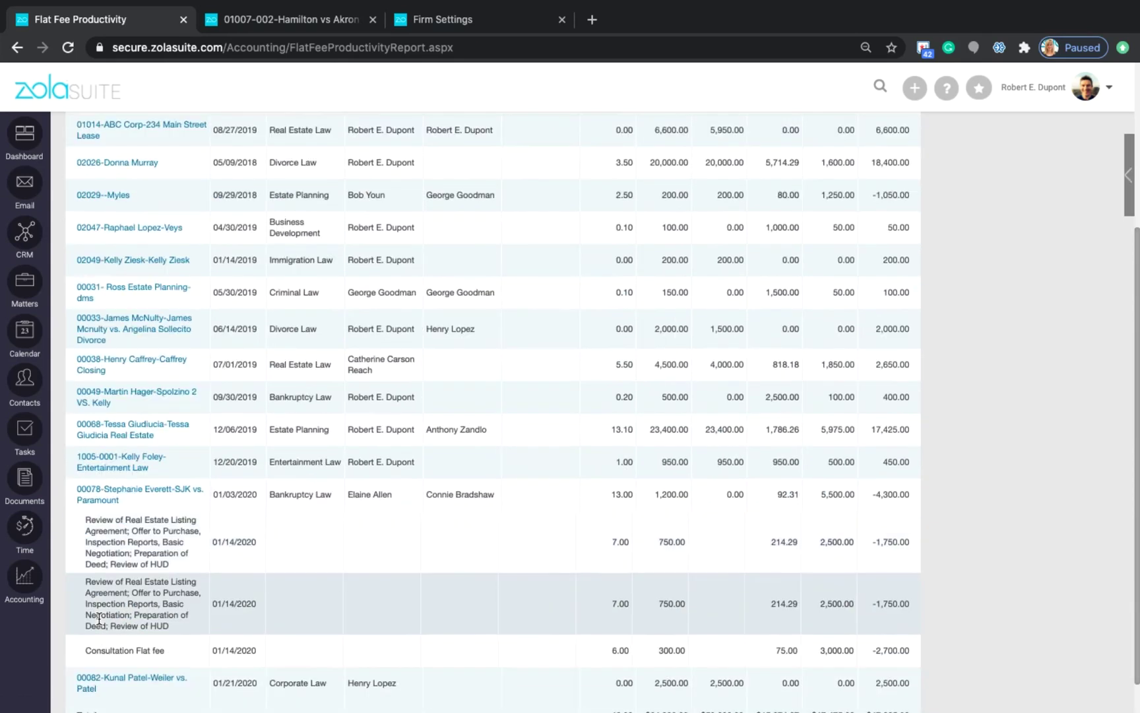
Highlight the first real estate listing review entry under the SJK vs. Paramount matter and examine its hours, billed fee and imputed figures.
left_click_drag(83, 519, 184, 570)
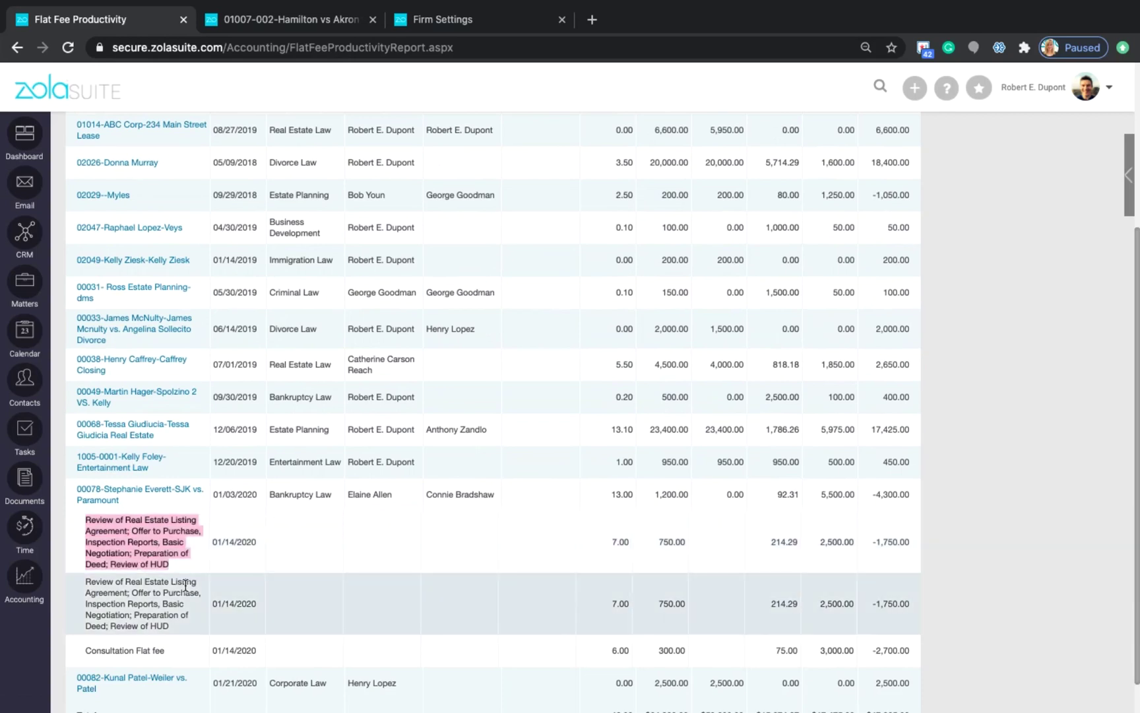
left_click(194, 566)
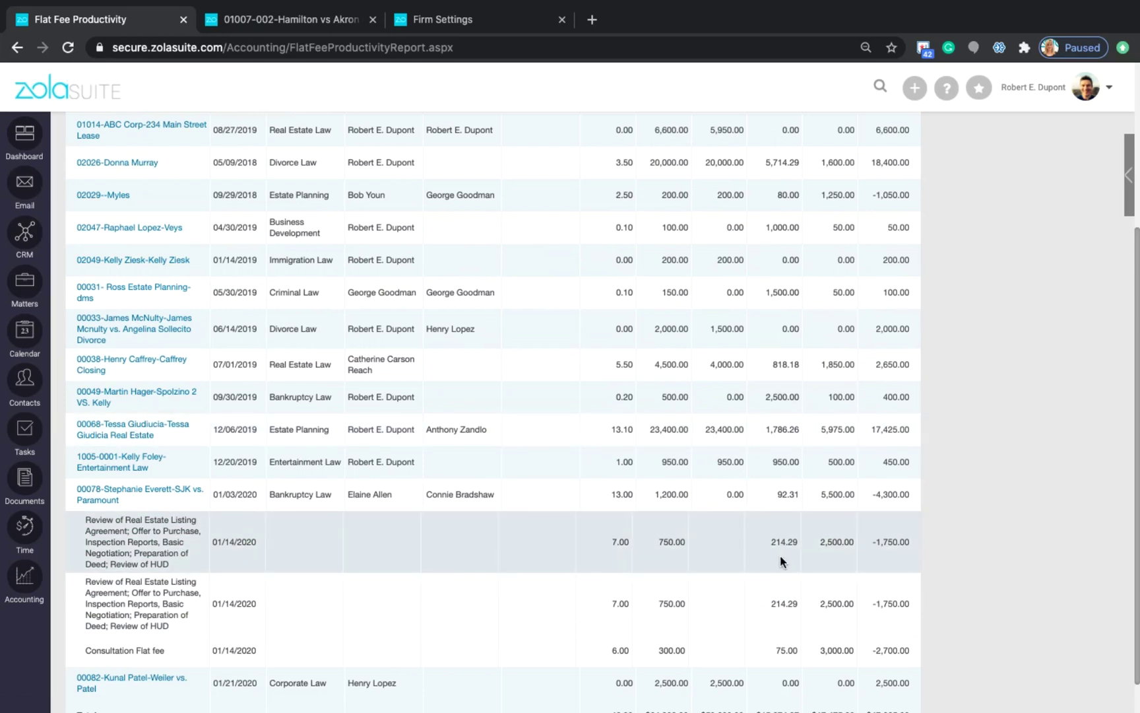
scroll(780, 557, "down", 1)
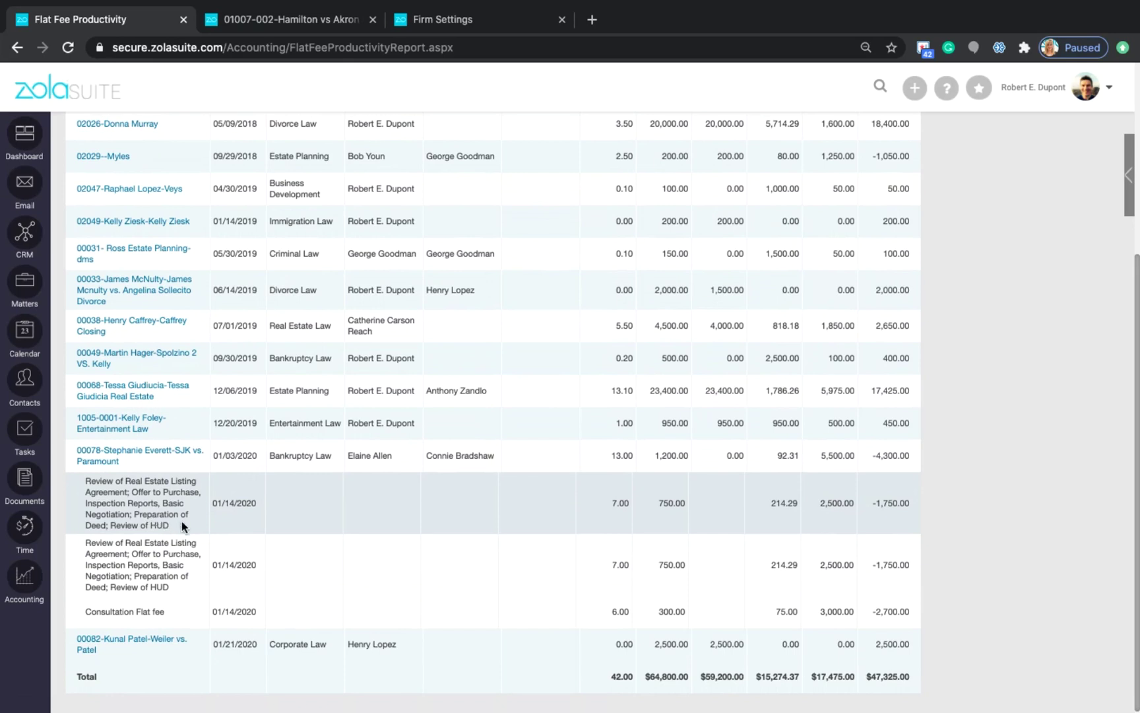
left_click_drag(176, 519, 74, 486)
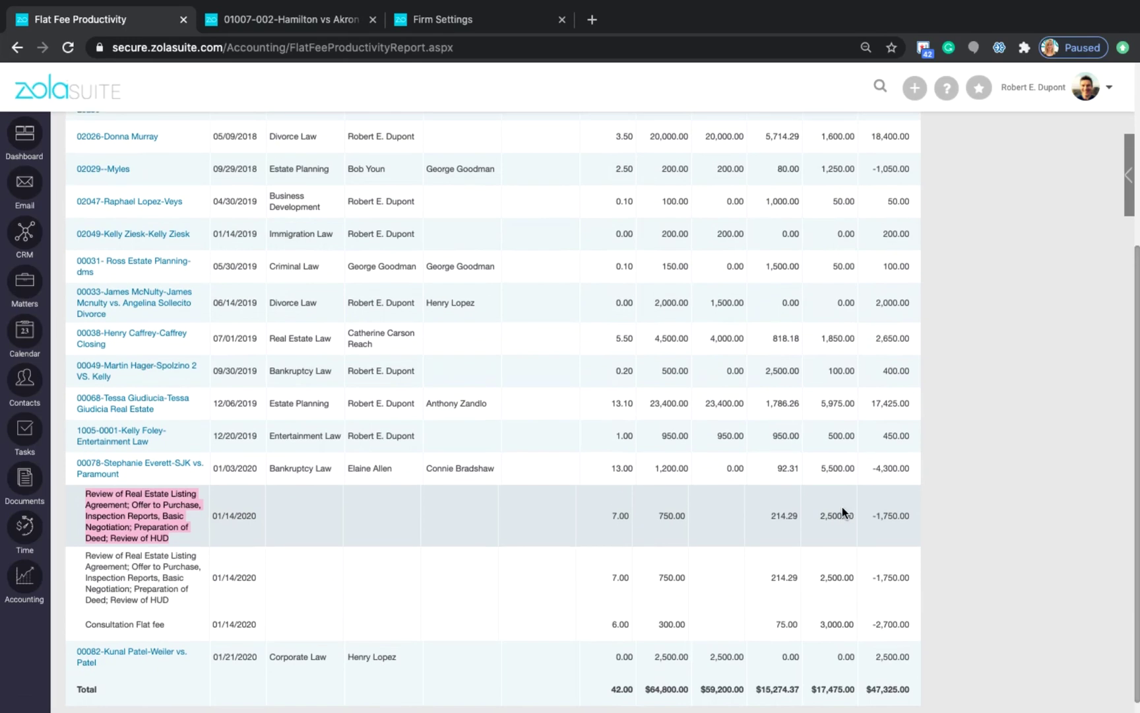
Examine the report's hours worked, flat fees billed and collected, imputed rate, imputed total and difference for the listed matters.
scroll(842, 507, "up", 5)
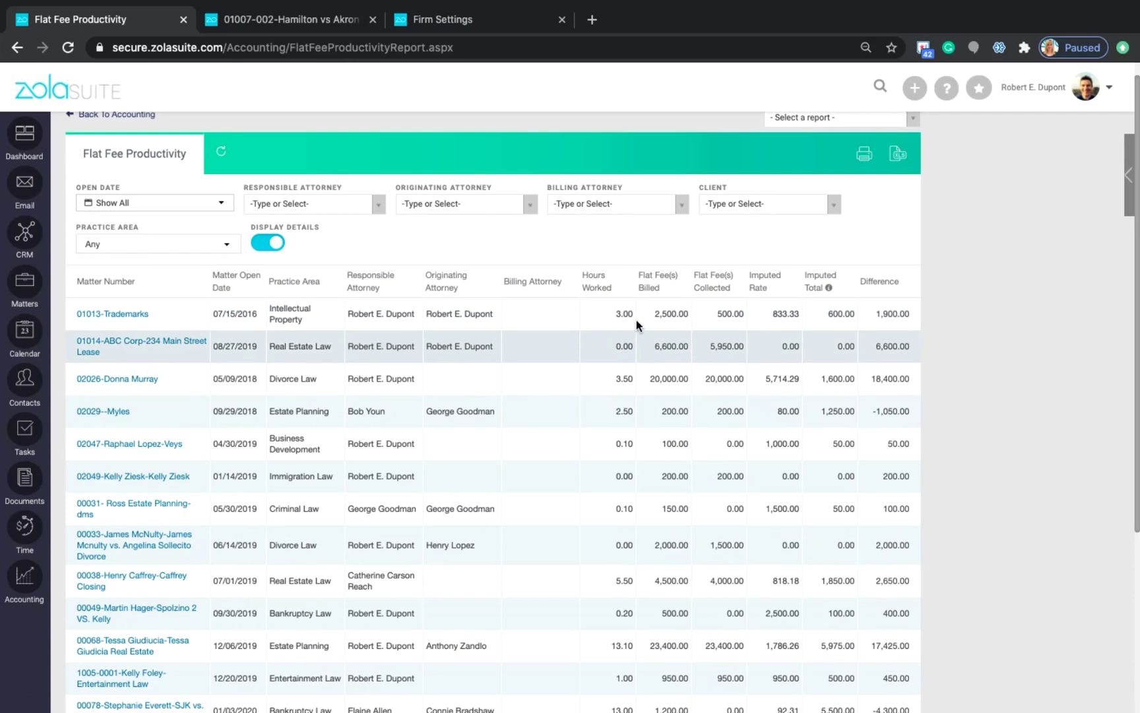
scroll(763, 323, "down", 1)
scroll(763, 327, "up", 1)
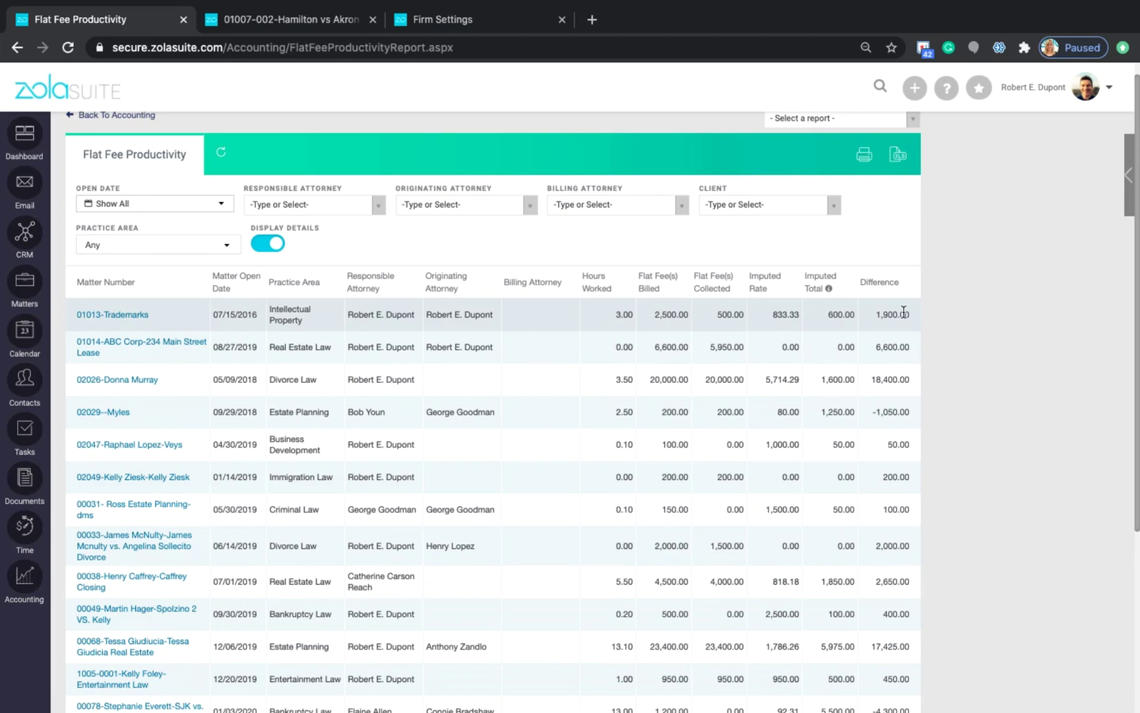
scroll(930, 366, "up", 1)
scroll(930, 365, "down", 1)
scroll(930, 367, "up", 2)
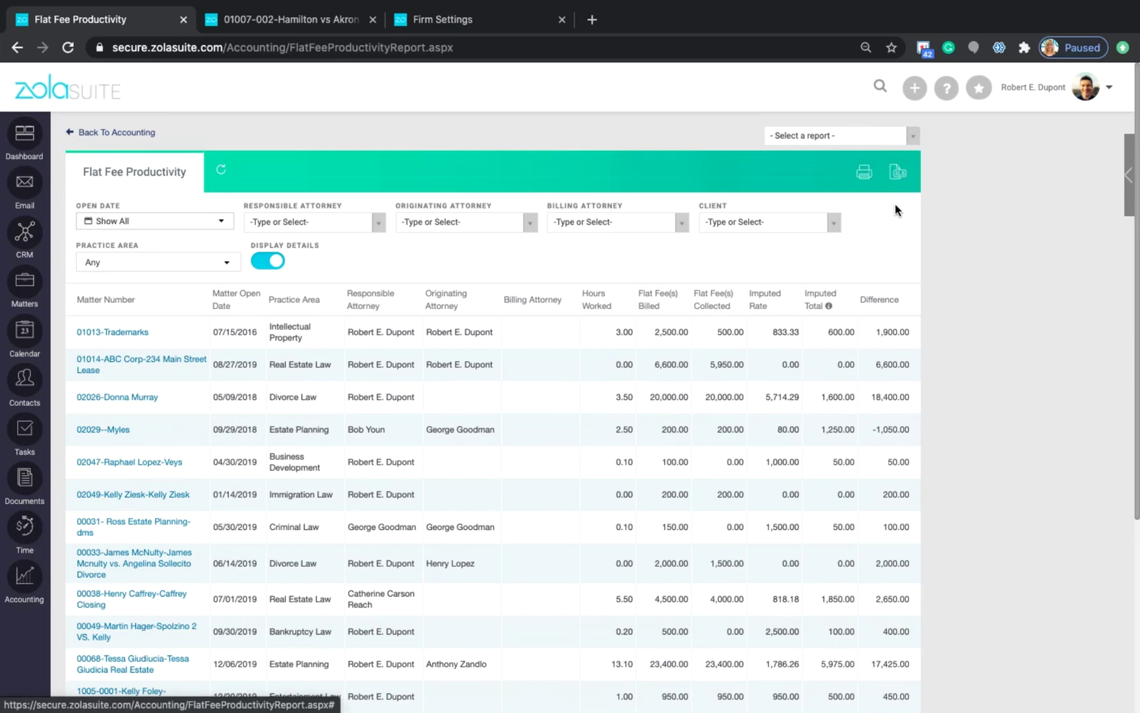
scroll(896, 206, "down", 3)
scroll(896, 211, "up", 3)
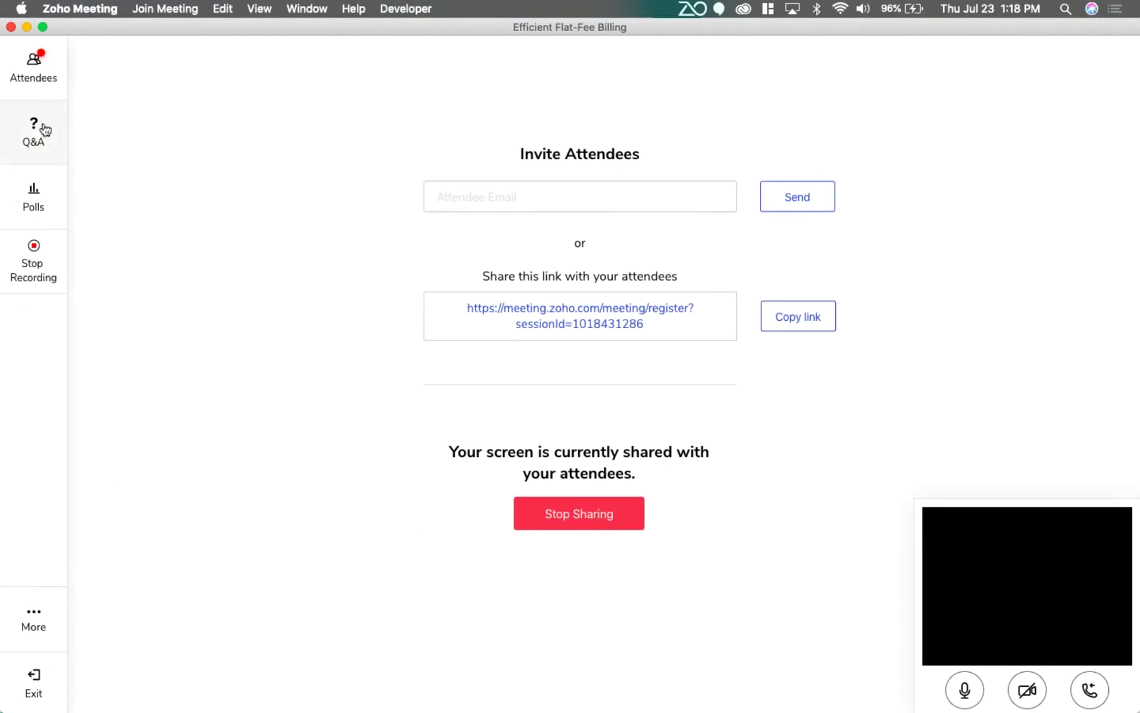
Stop sharing the screen with the attendees in Zoho Meeting.
left_click(619, 527)
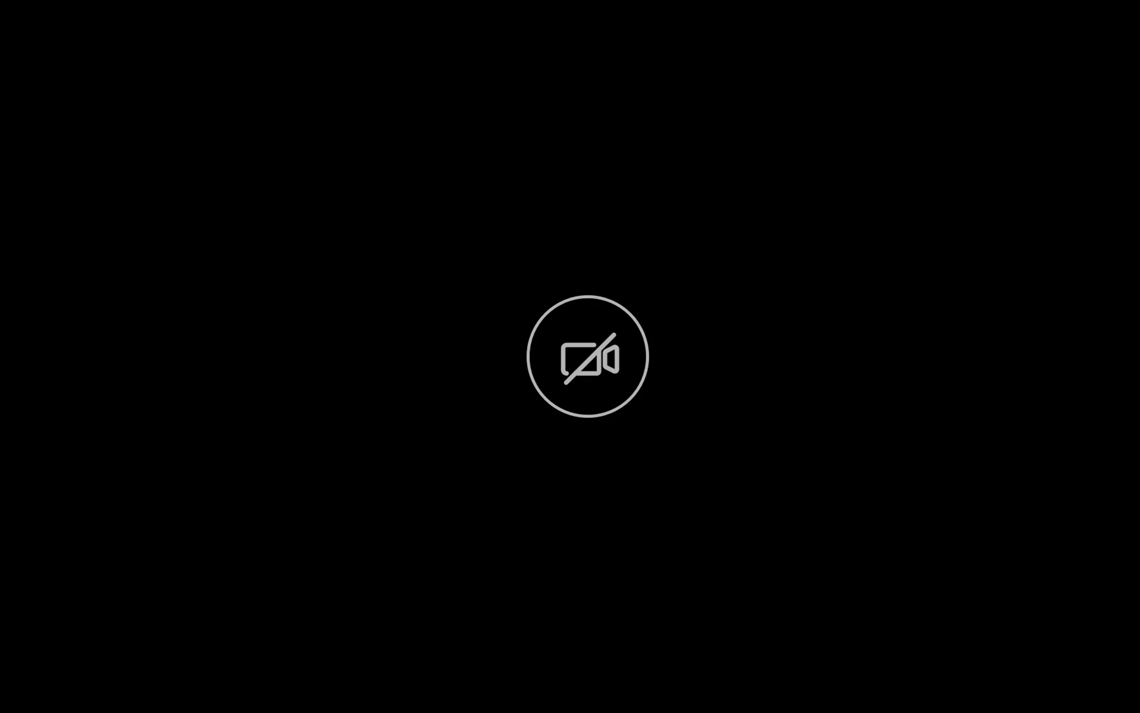